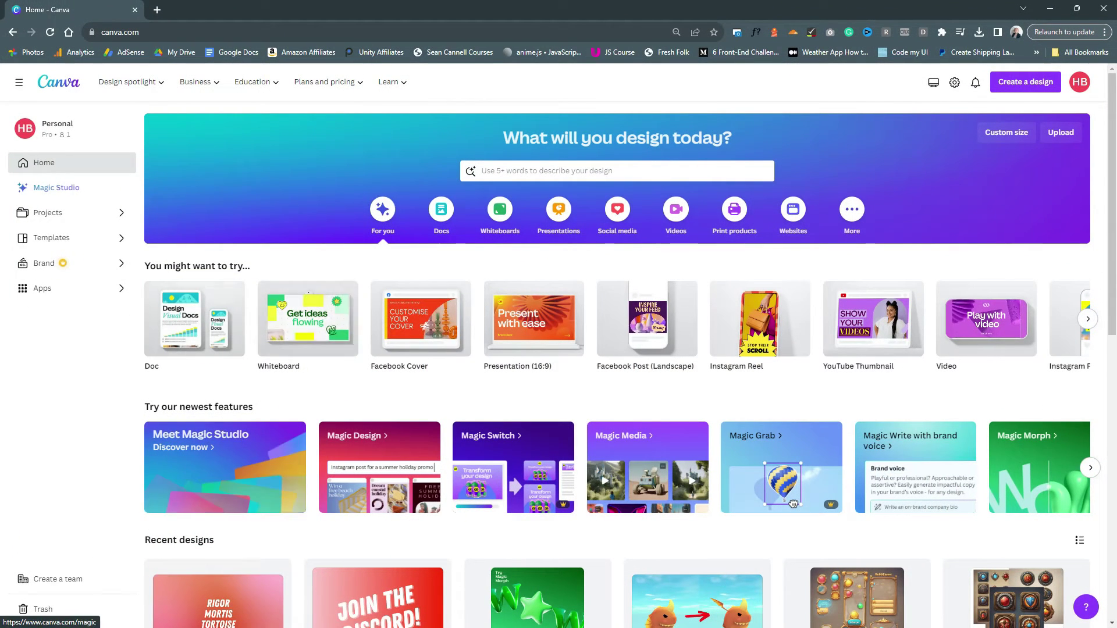
Search the design types for "pres" and create a new Presentation (16:9) design.
{"action": "left_click", "coordinate": [1025, 82]}
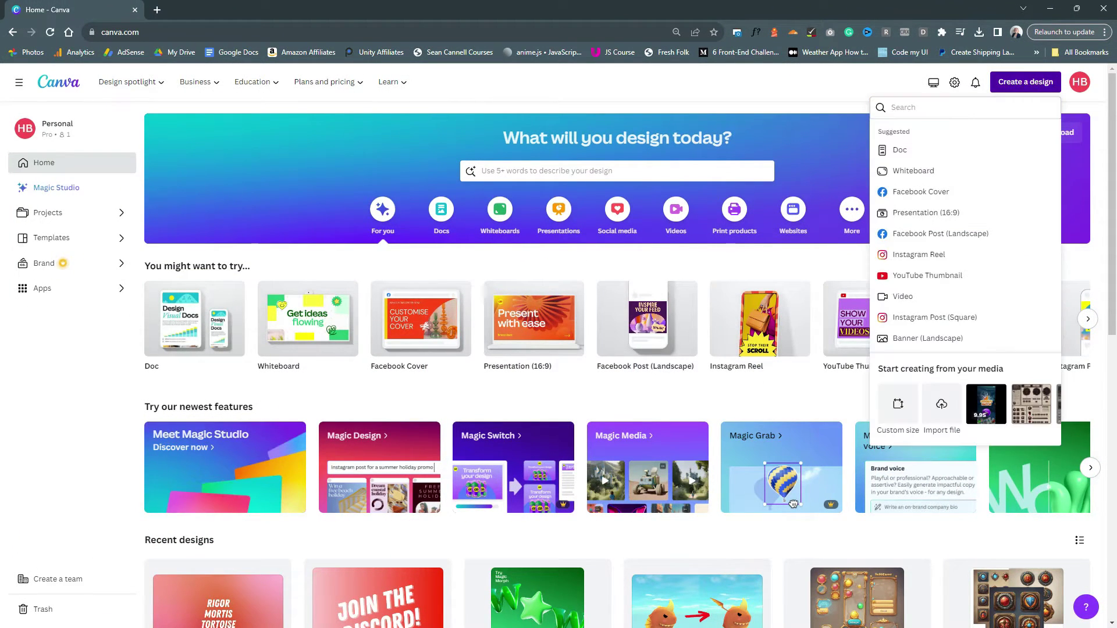
{"action": "left_click", "coordinate": [930, 108]}
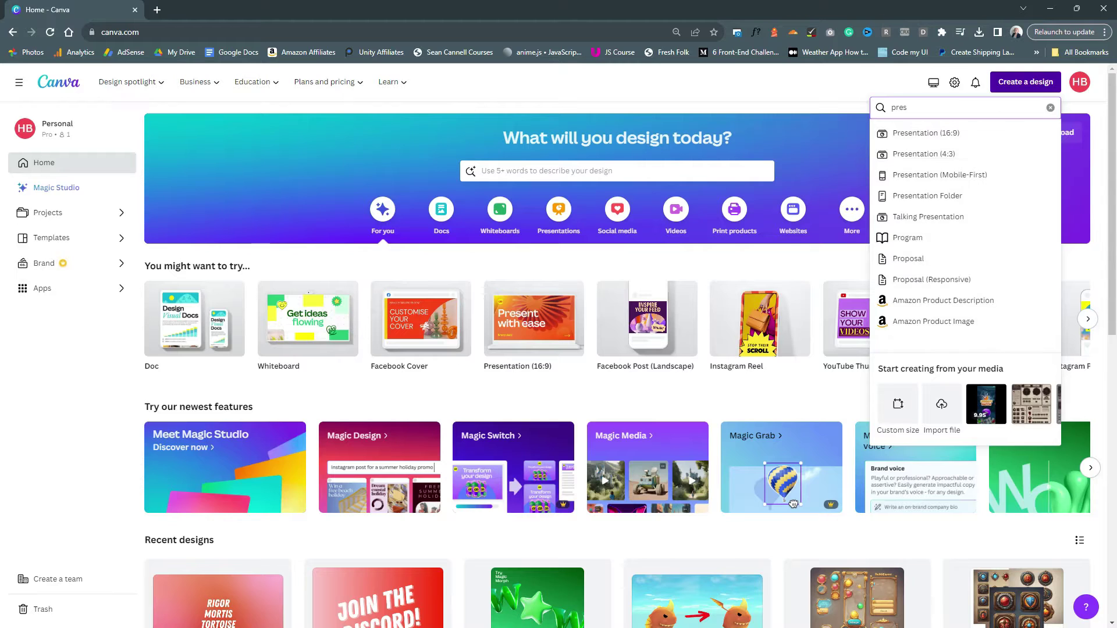
{"action": "key", "text": "Down"}
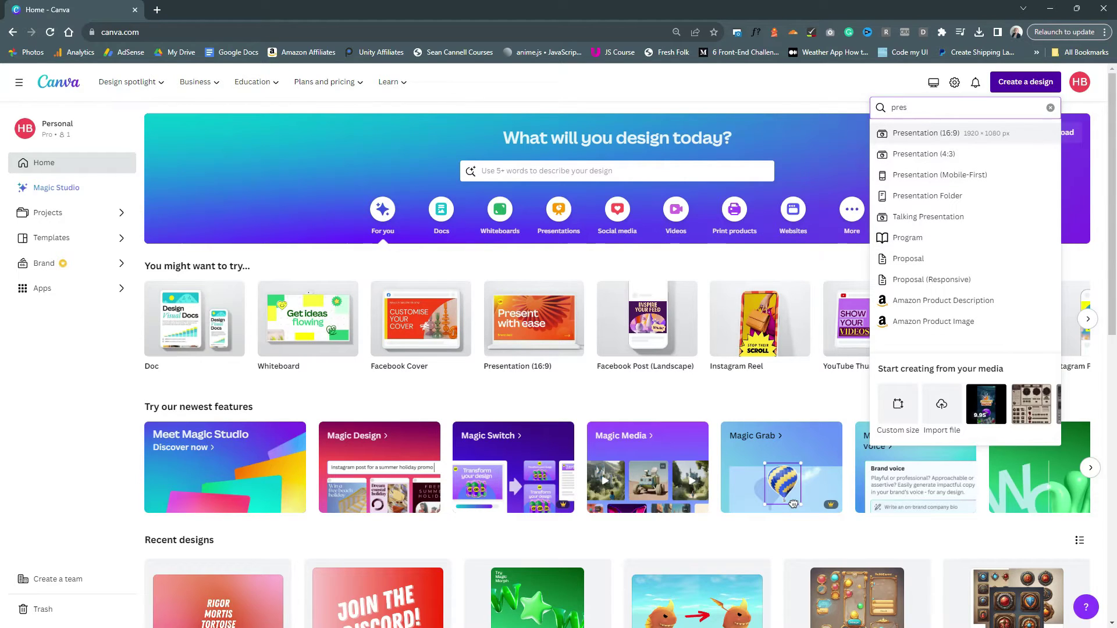
{"action": "key", "text": "Return"}
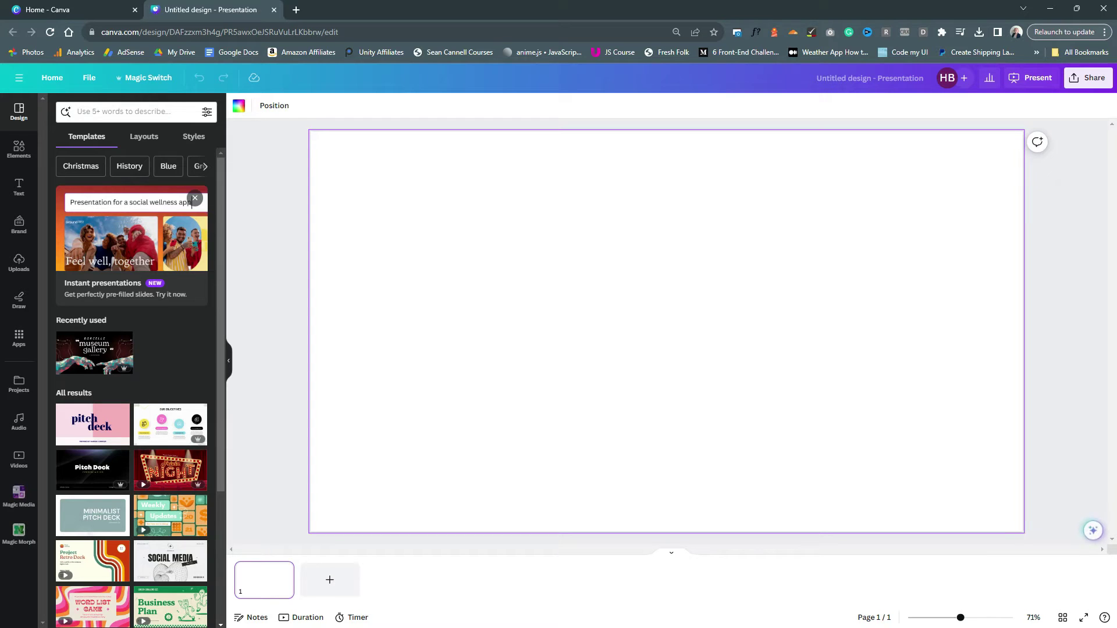
Set the blank page's background to the red from the Brand Kit palette.
{"action": "left_click", "coordinate": [239, 105]}
{"action": "left_click", "coordinate": [85, 247]}
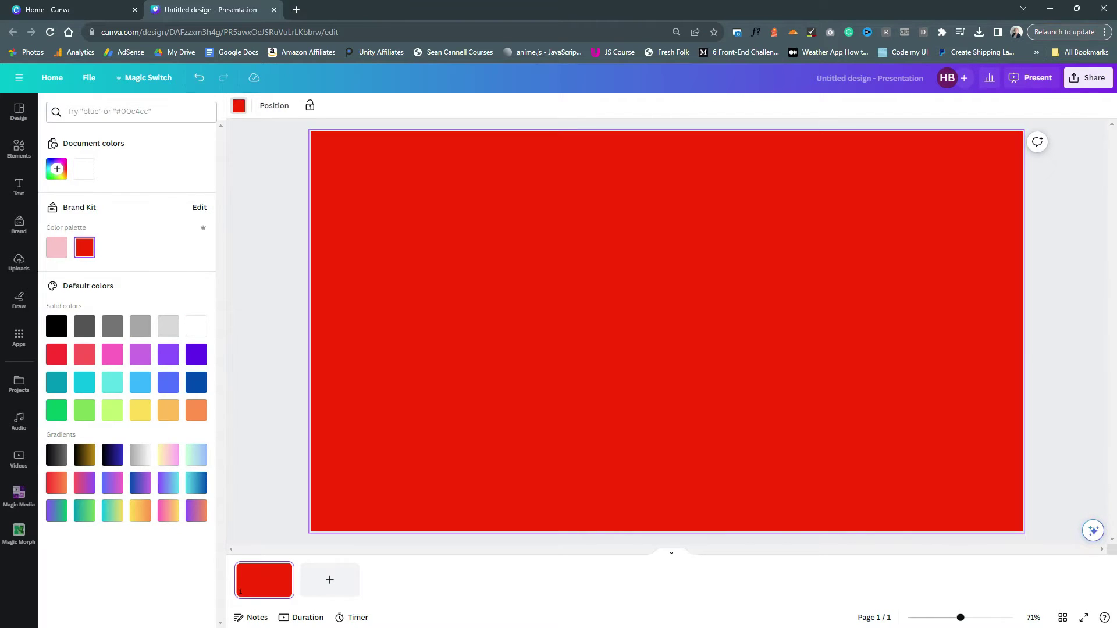
{"action": "key", "text": "Escape"}
{"action": "key", "text": "Escape"}
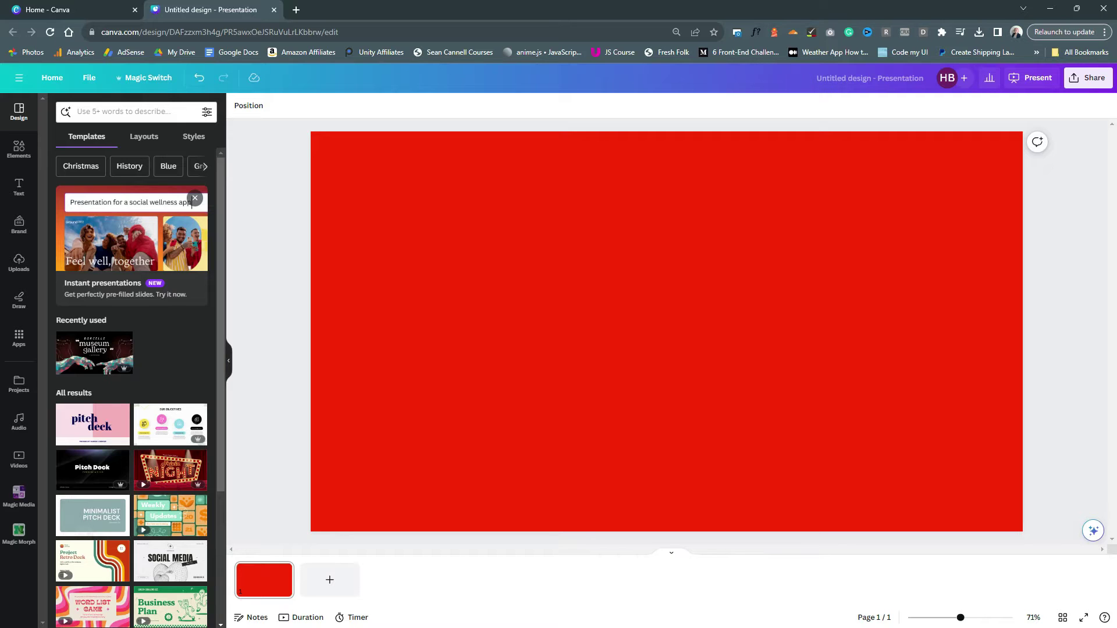
Add a heading reading "RIGOR MORTIS TORTOISE", with each word on its own line.
{"action": "left_click", "coordinate": [19, 186]}
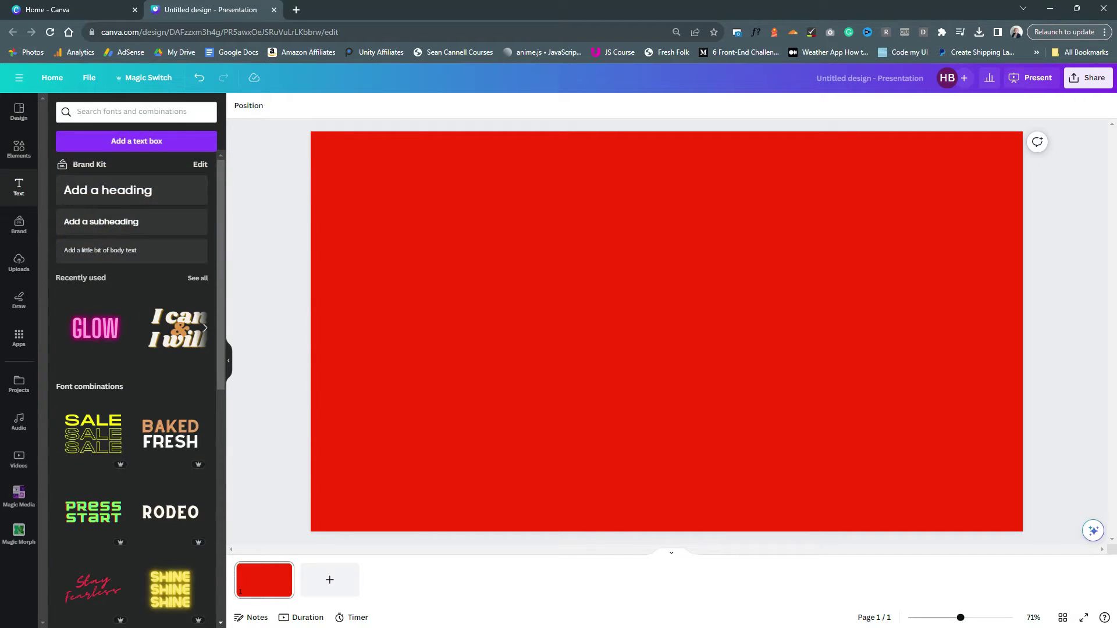
{"action": "left_click", "coordinate": [108, 189]}
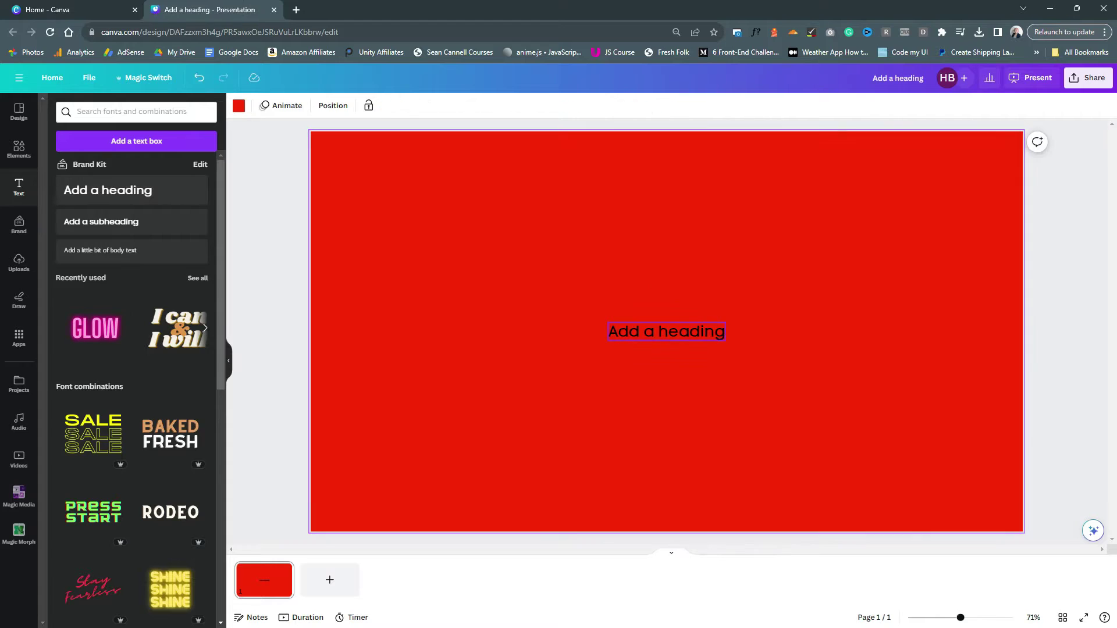
{"action": "type", "text": "RIGOR"}
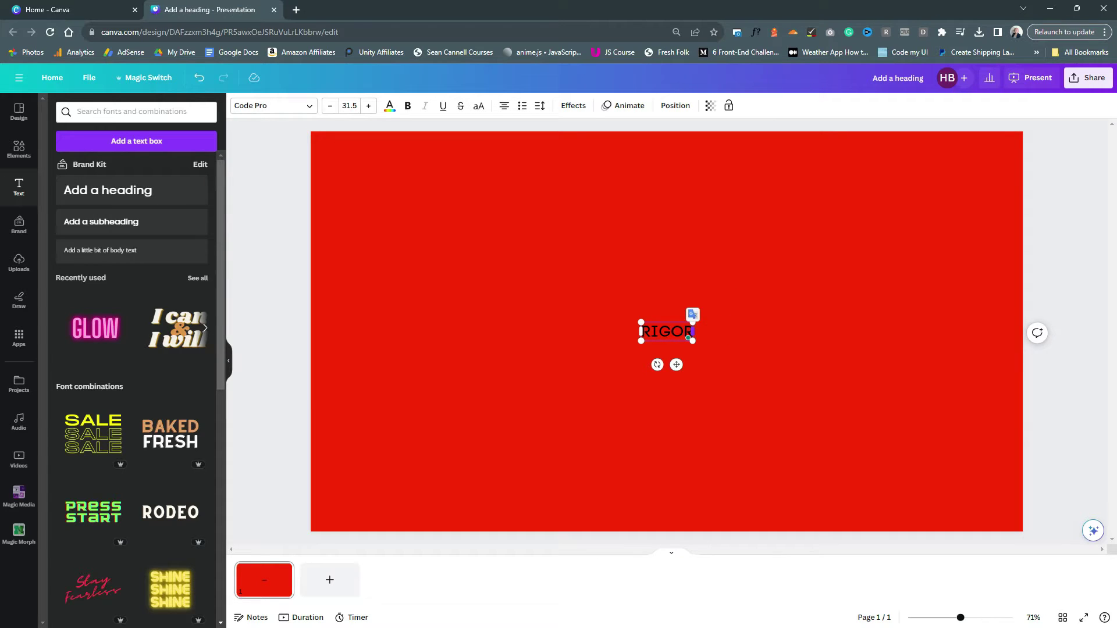
{"action": "left_click", "coordinate": [733, 372]}
{"action": "left_click", "coordinate": [667, 332]}
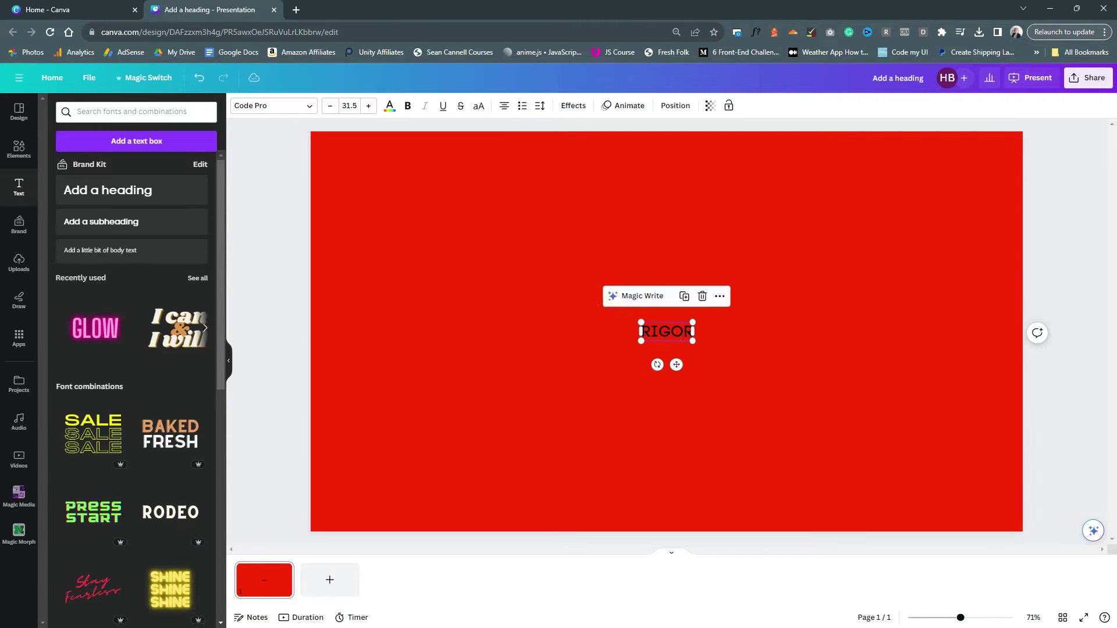
{"action": "type", "text": "MOR"}
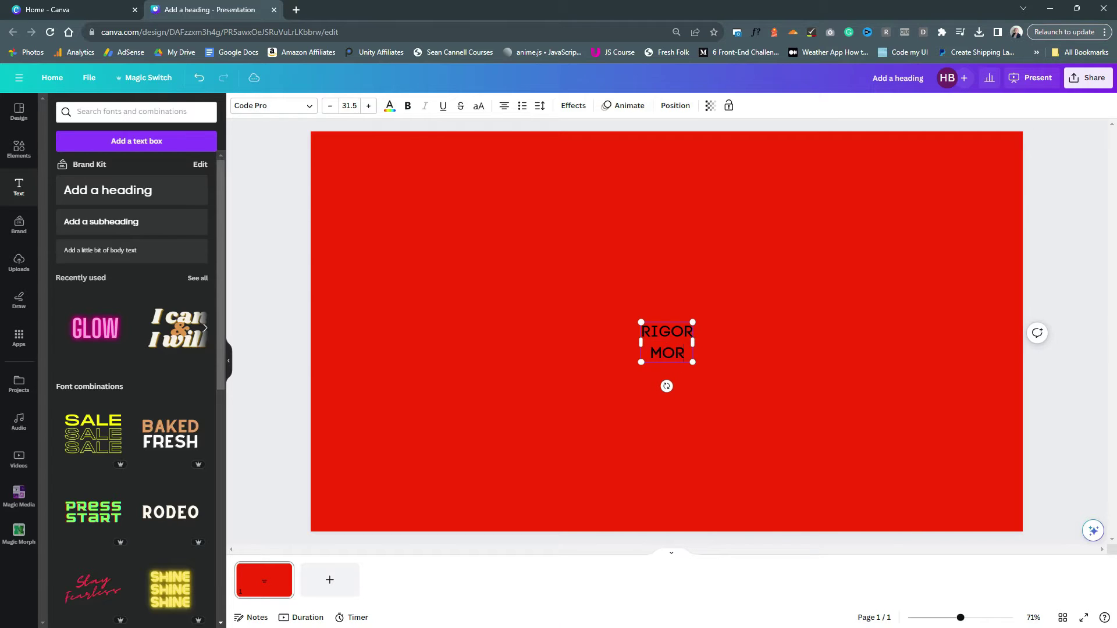
{"action": "type", "text": "TIS TORTOISE"}
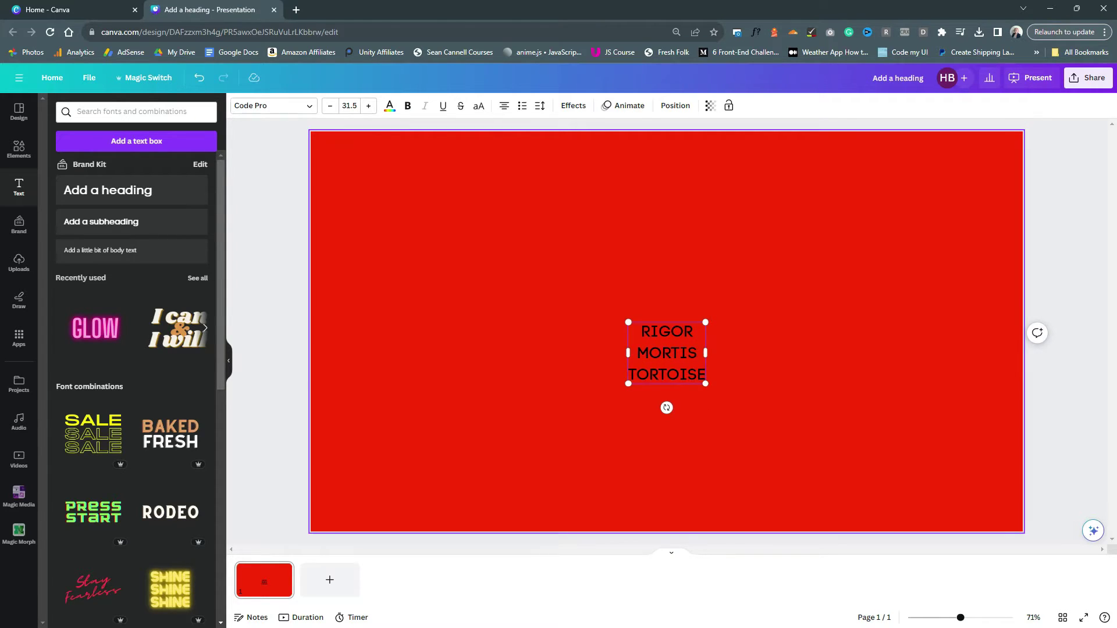
{"action": "key", "text": "Escape"}
Enlarge the heading to a font size of about 58 and change its font to Zing Rust Base.
{"action": "left_click_drag", "start_coordinate": [666, 352], "coordinate": [738, 387]}
{"action": "left_click", "coordinate": [273, 105]}
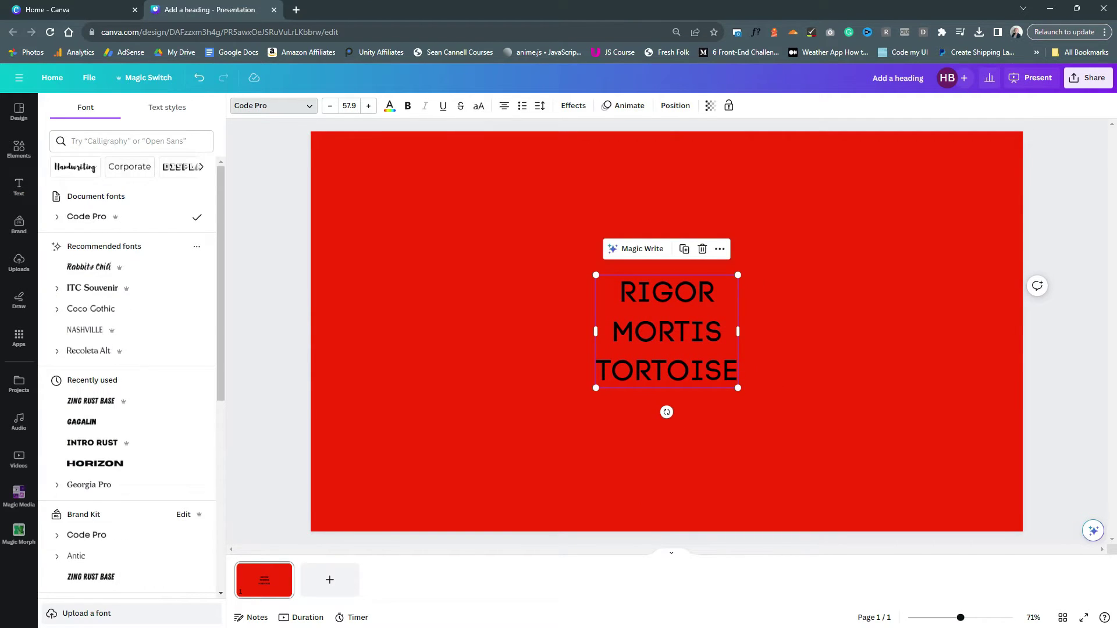
{"action": "left_click", "coordinate": [91, 401]}
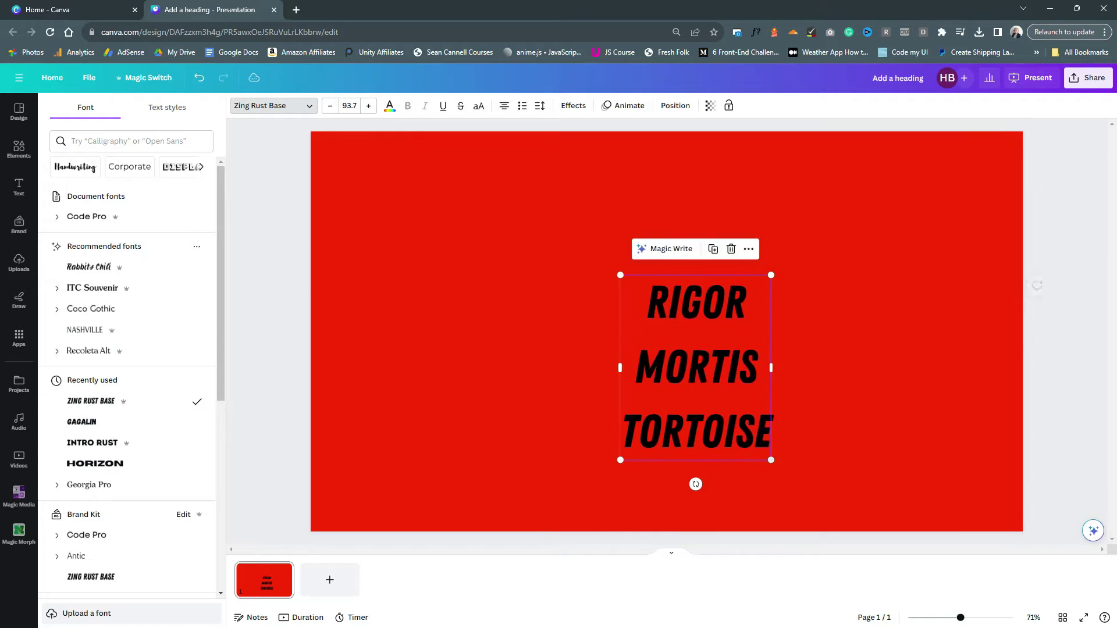
Colour the heading white and tighten its line spacing.
{"action": "left_click", "coordinate": [390, 105]}
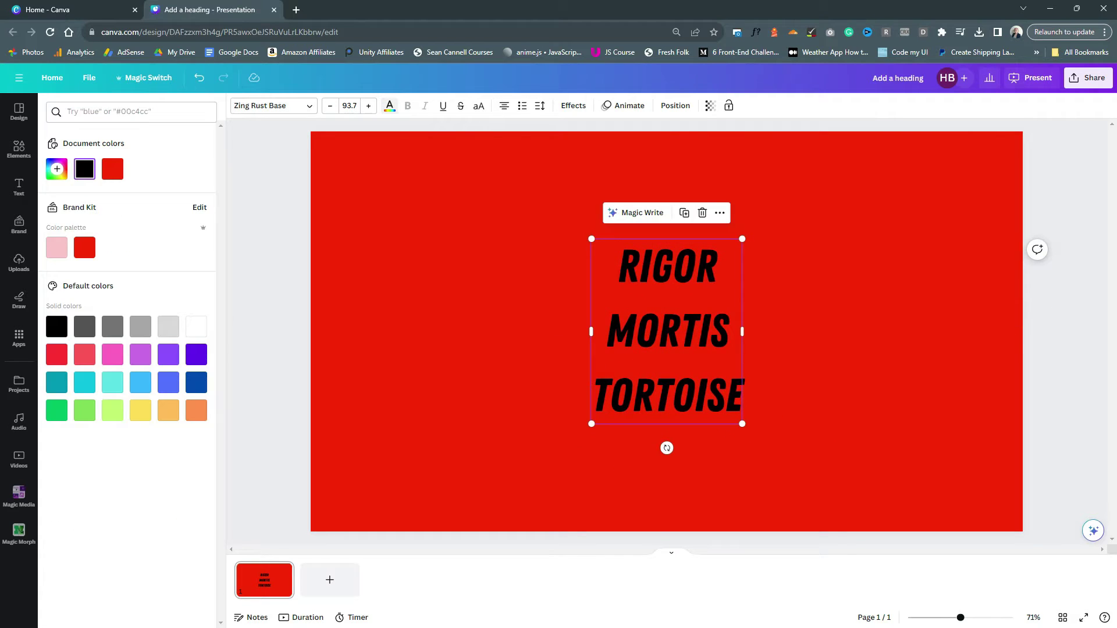
{"action": "left_click", "coordinate": [196, 327]}
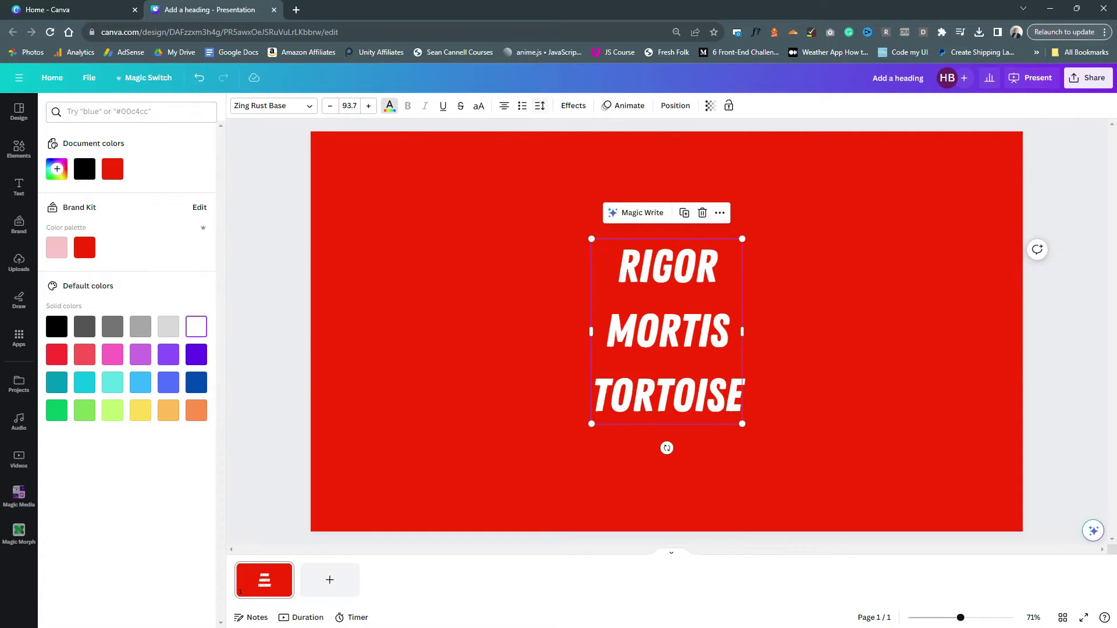
{"action": "left_click", "coordinate": [540, 106]}
{"action": "left_click_drag", "start_coordinate": [596, 175], "coordinate": [573, 174]}
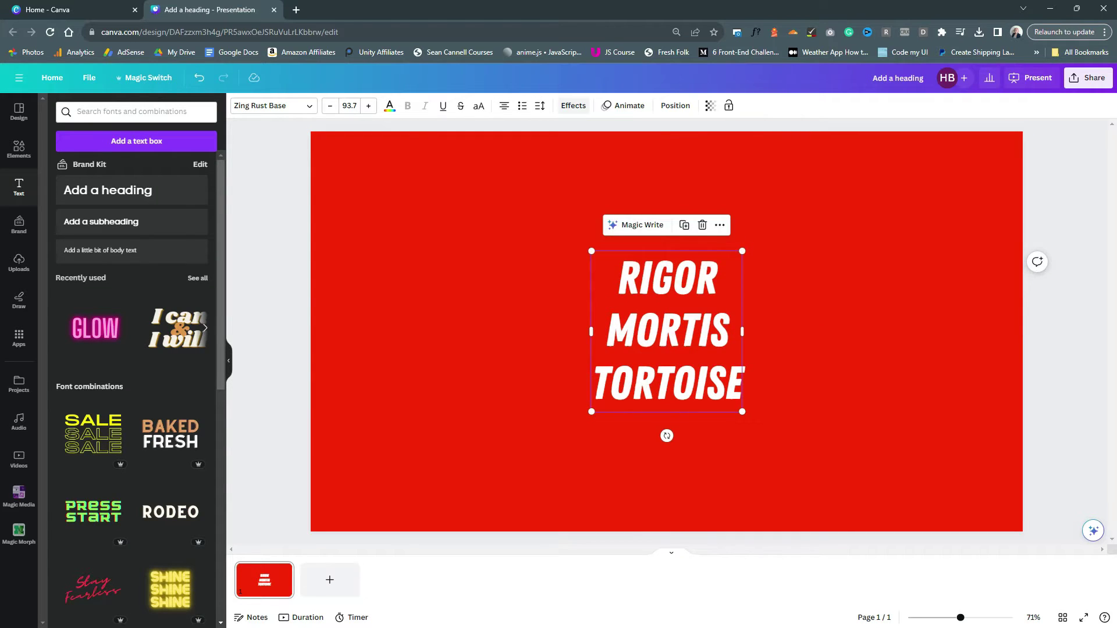
Apply the Echo text effect to the heading.
{"action": "left_click", "coordinate": [573, 105]}
{"action": "left_click", "coordinate": [76, 309]}
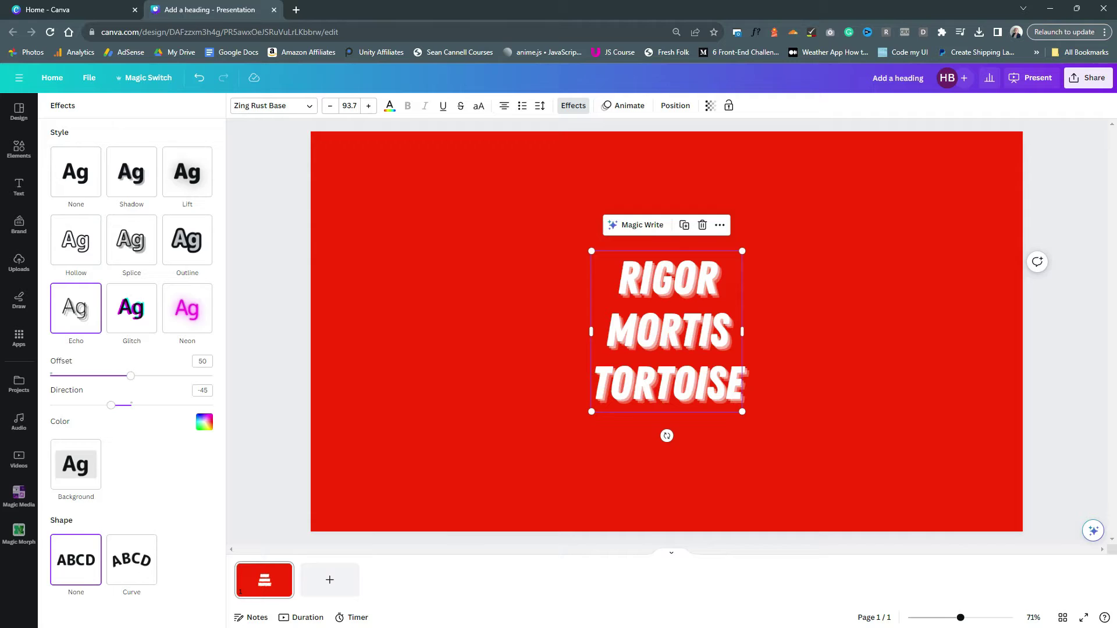
{"action": "key", "text": "Escape"}
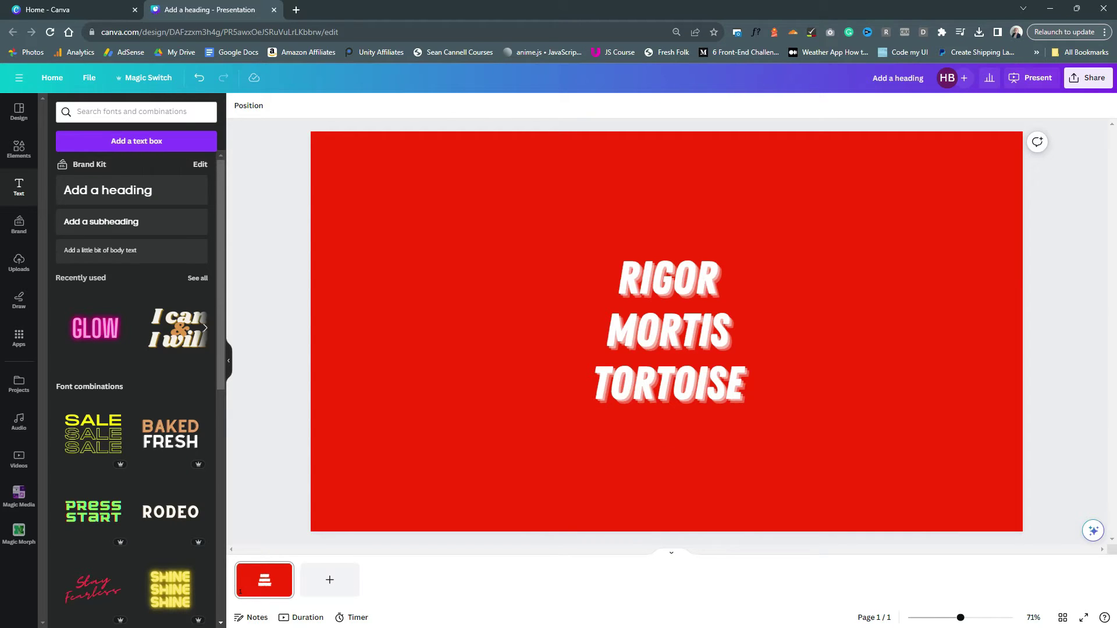
{"action": "left_click", "coordinate": [500, 244]}
{"action": "left_click", "coordinate": [667, 332]}
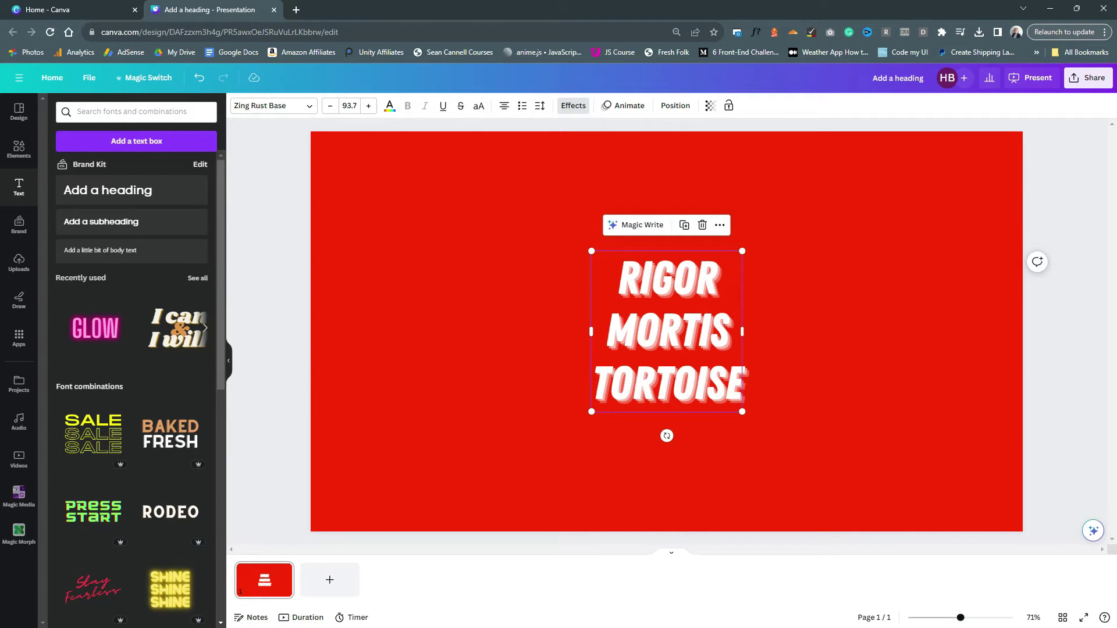
{"action": "left_click", "coordinate": [512, 291]}
{"action": "left_click", "coordinate": [666, 332]}
Duplicate the page and delete the heading from the copy, leaving only its red background.
{"action": "left_click", "coordinate": [283, 570]}
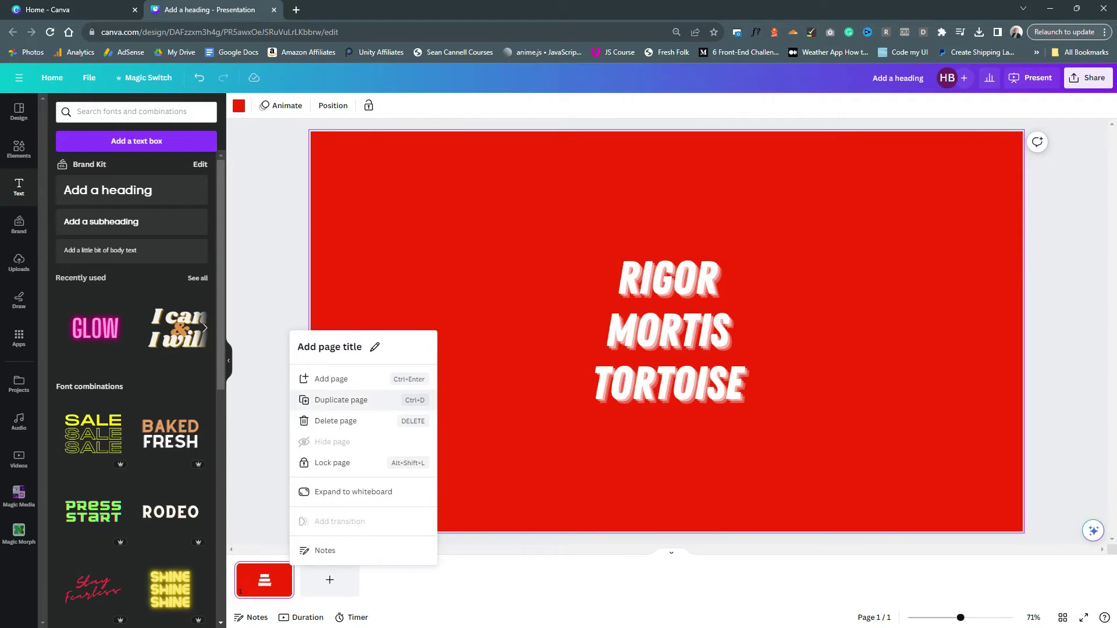
{"action": "left_click", "coordinate": [331, 399]}
{"action": "left_click", "coordinate": [667, 332]}
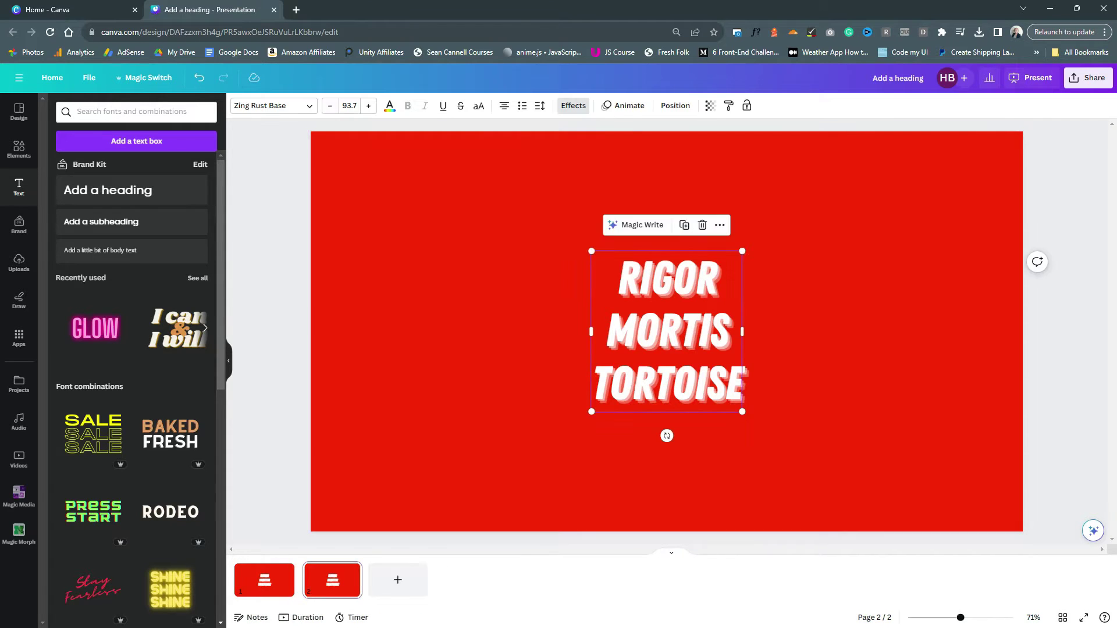
{"action": "key", "text": "Delete"}
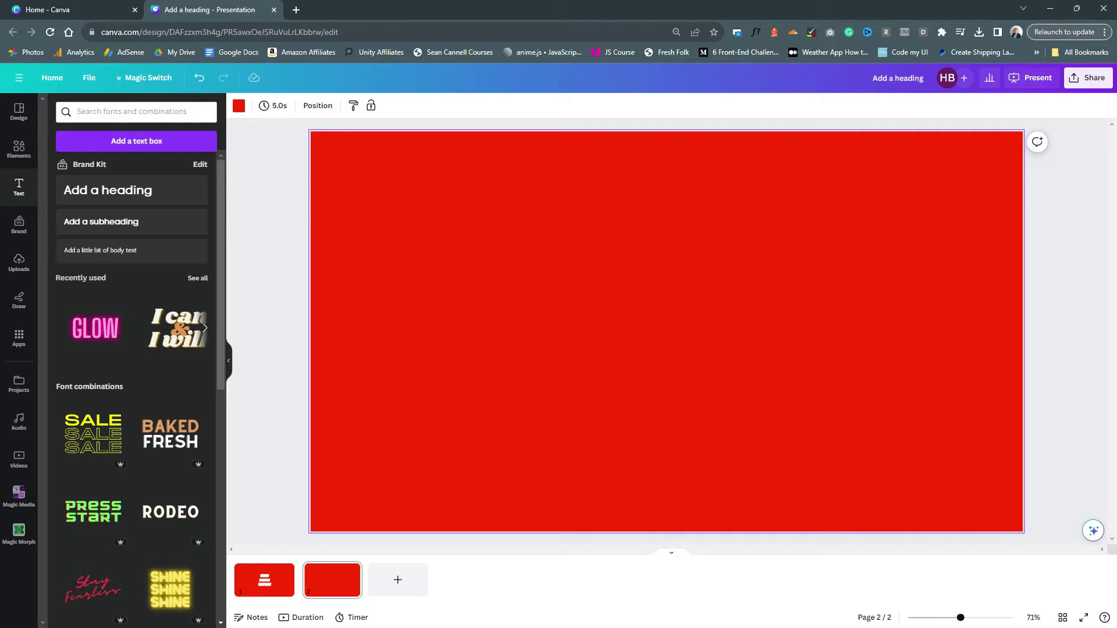
Download only page 2, the plain red background, as a PNG.
{"action": "left_click", "coordinate": [1087, 78]}
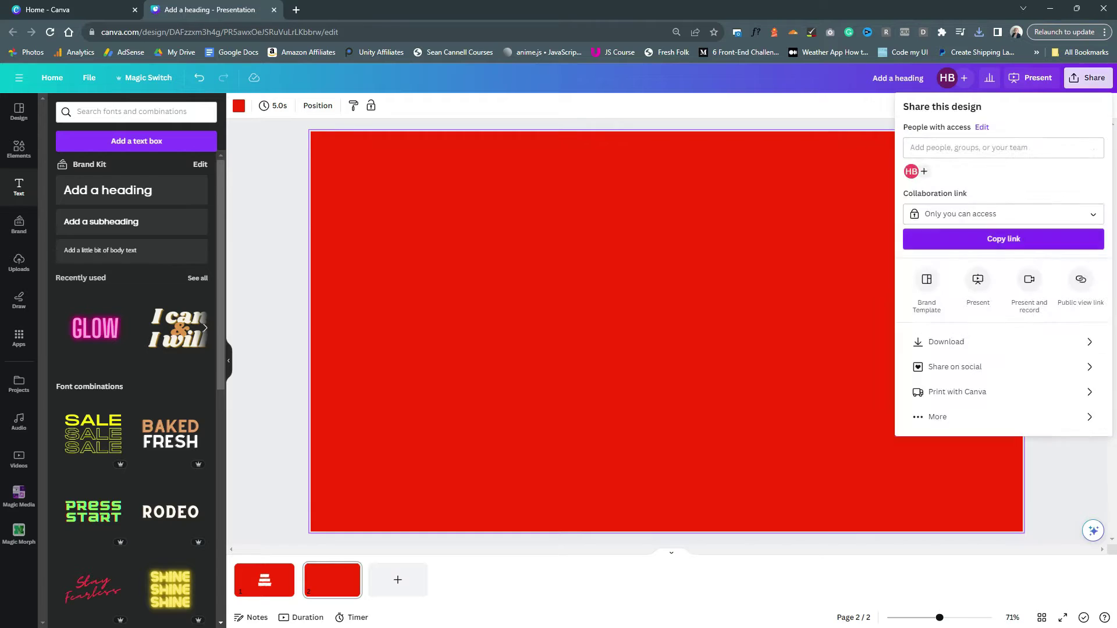
{"action": "left_click", "coordinate": [947, 342]}
{"action": "left_click", "coordinate": [1003, 152]}
{"action": "scroll", "coordinate": [988, 227], "scroll_direction": "down", "scroll_amount": 3}
{"action": "scroll", "coordinate": [989, 232], "scroll_direction": "up", "scroll_amount": 1}
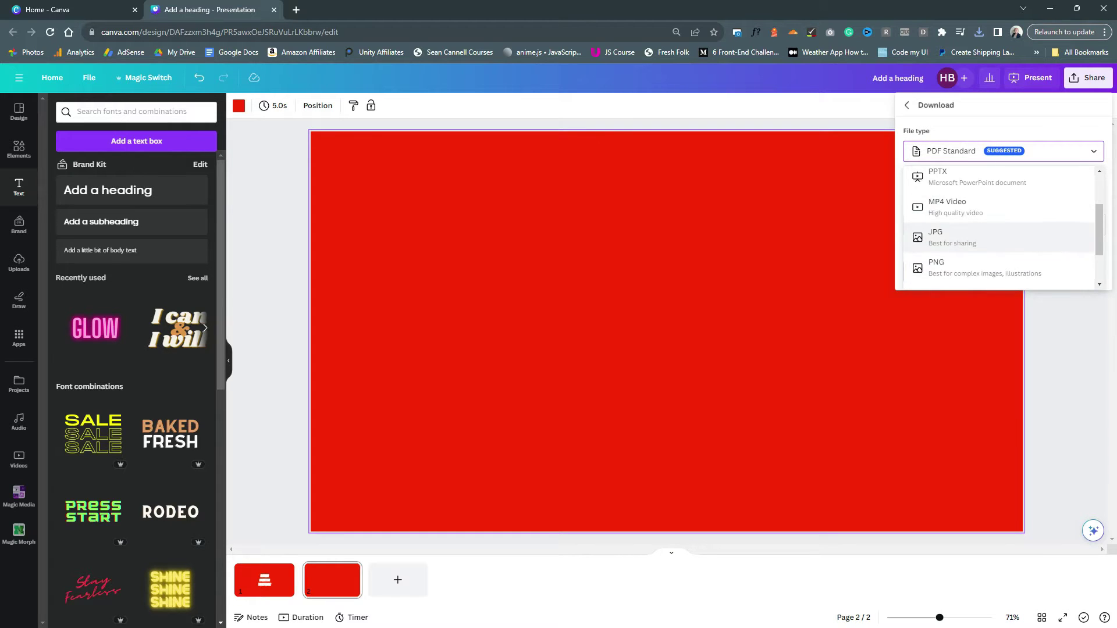
{"action": "left_click", "coordinate": [988, 263]}
{"action": "left_click", "coordinate": [989, 269]}
{"action": "left_click", "coordinate": [1003, 396]}
{"action": "left_click", "coordinate": [1003, 317]}
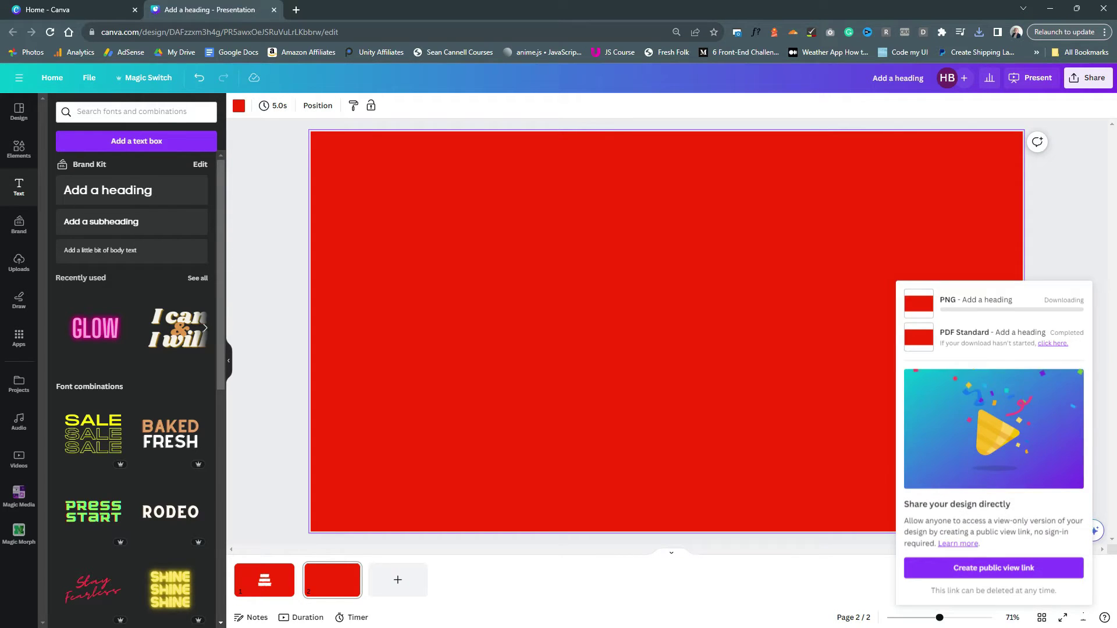
Enlarge the heading on page 1 to font size 180 so it nearly fills the page height.
{"action": "left_click", "coordinate": [669, 372]}
{"action": "left_click", "coordinate": [264, 580]}
{"action": "left_click", "coordinate": [669, 332]}
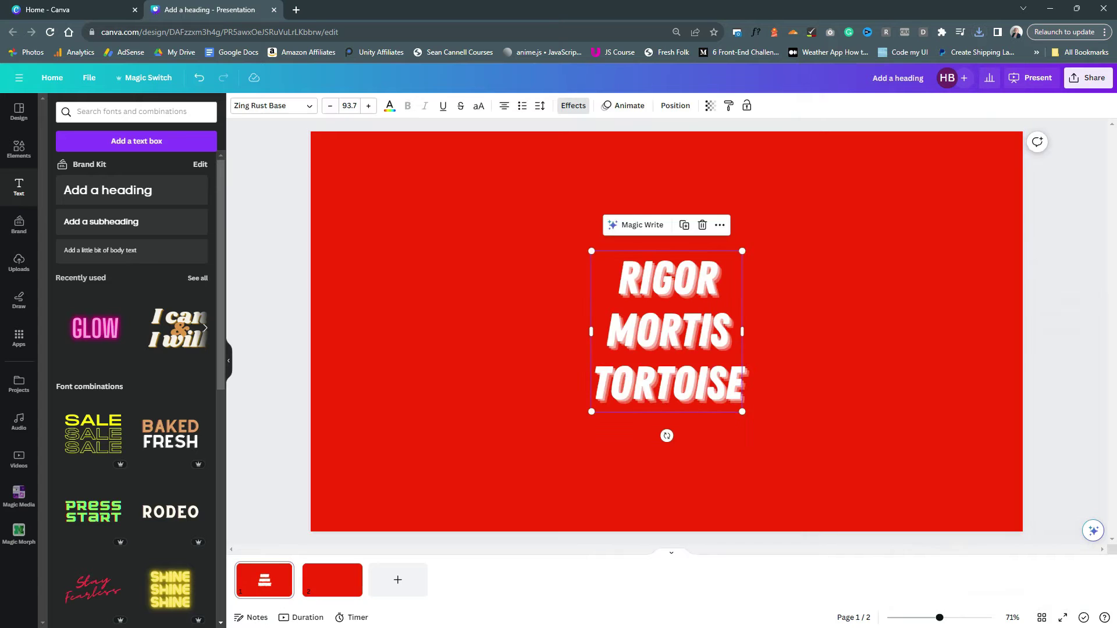
{"action": "left_click", "coordinate": [843, 279]}
{"action": "left_click", "coordinate": [669, 332]}
{"action": "left_click_drag", "start_coordinate": [743, 411], "coordinate": [669, 334]}
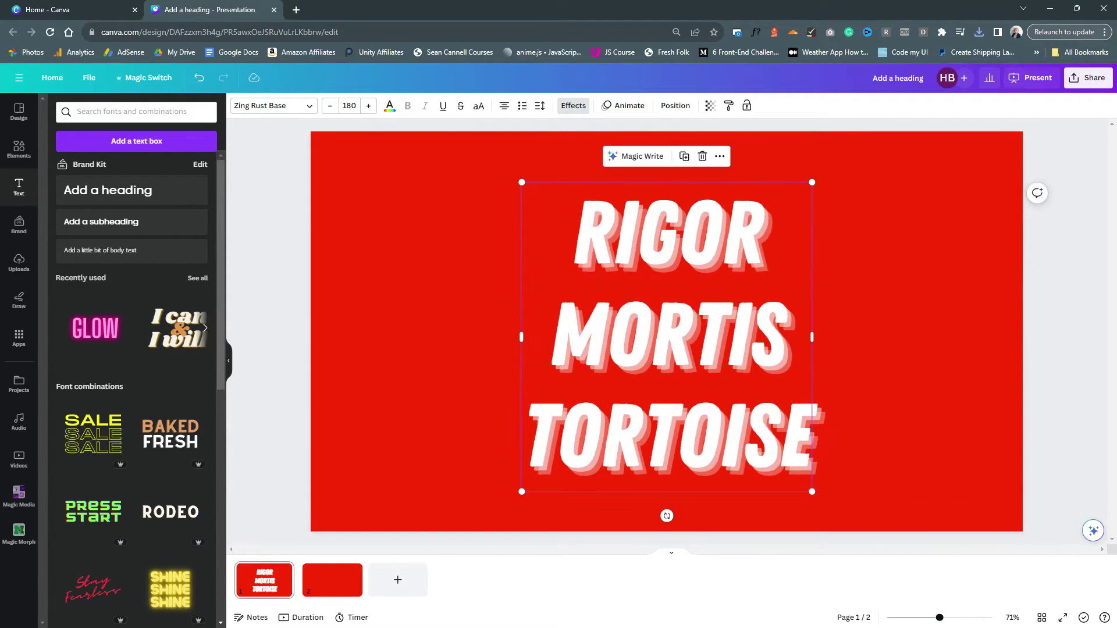
Download only page 1 as a PNG with a transparent background.
{"action": "left_click", "coordinate": [1088, 78]}
{"action": "left_click", "coordinate": [946, 341]}
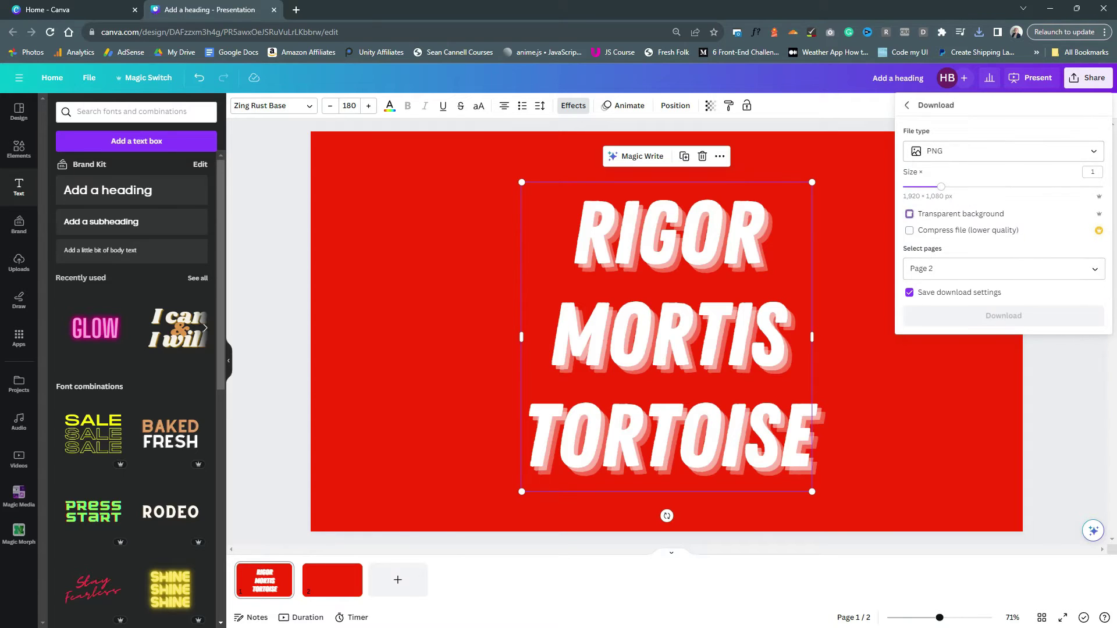
{"action": "left_click", "coordinate": [909, 214]}
{"action": "left_click", "coordinate": [1004, 268]}
{"action": "left_click", "coordinate": [1095, 299]}
{"action": "left_click", "coordinate": [1095, 299]}
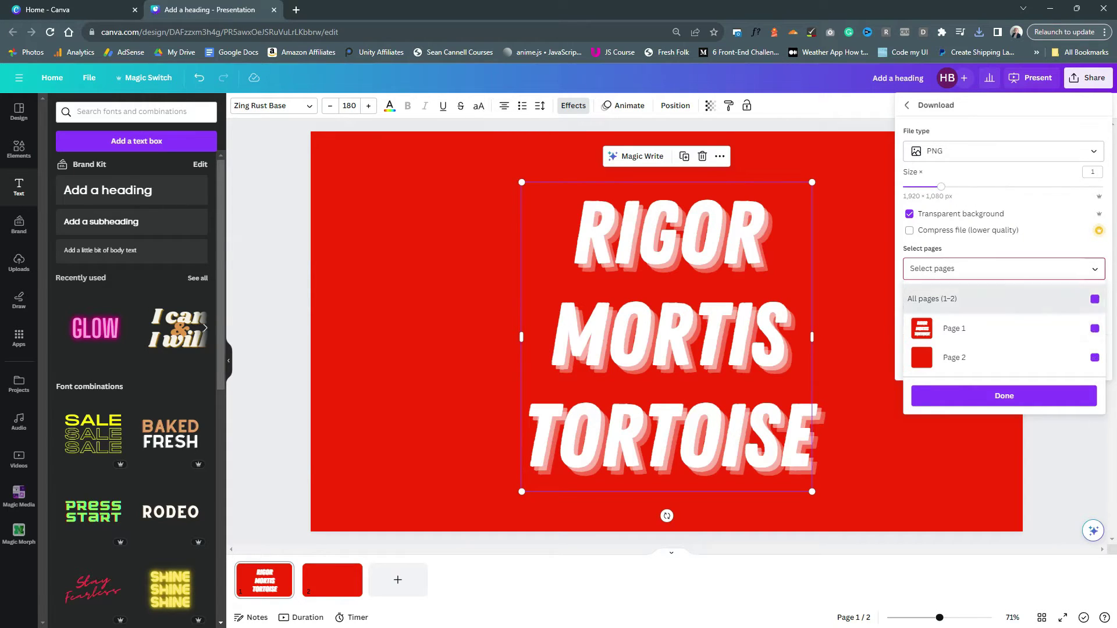
{"action": "left_click", "coordinate": [1095, 328]}
{"action": "left_click", "coordinate": [1004, 397]}
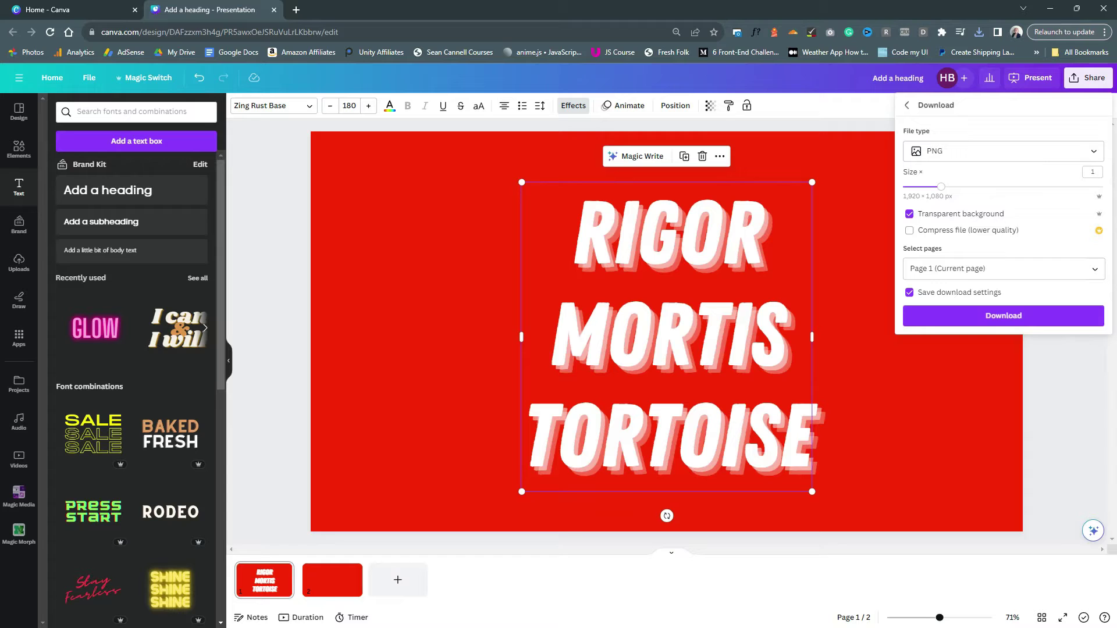
{"action": "left_click", "coordinate": [1002, 315]}
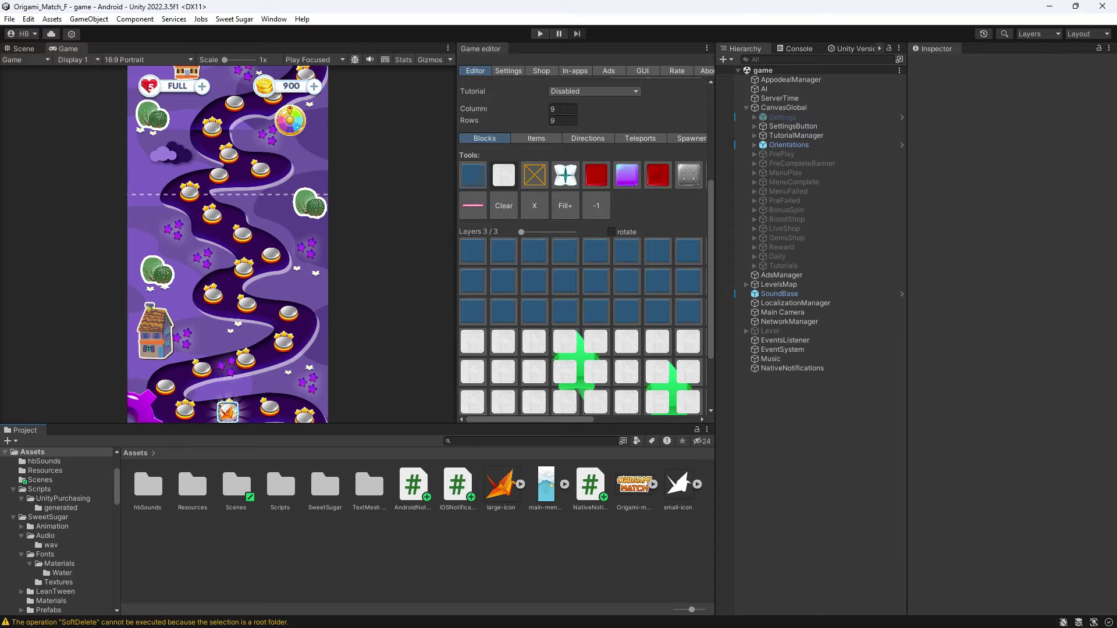
Open the Downloads folder in File Explorer and move its window clear of Unity's Assets area.
{"action": "key", "text": "super+e"}
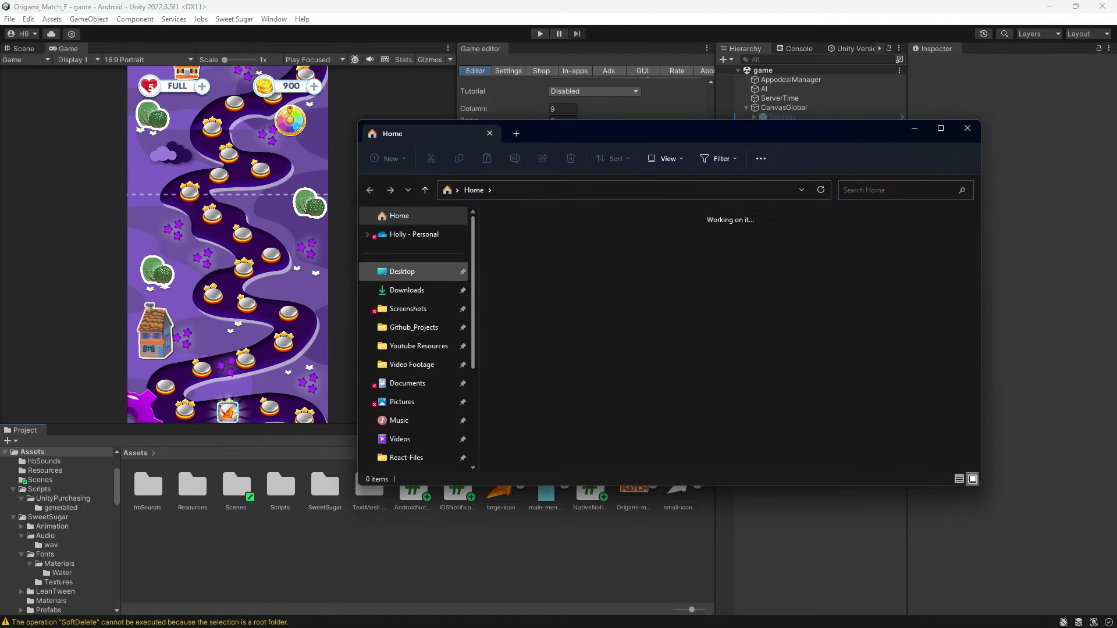
{"action": "left_click", "coordinate": [407, 290]}
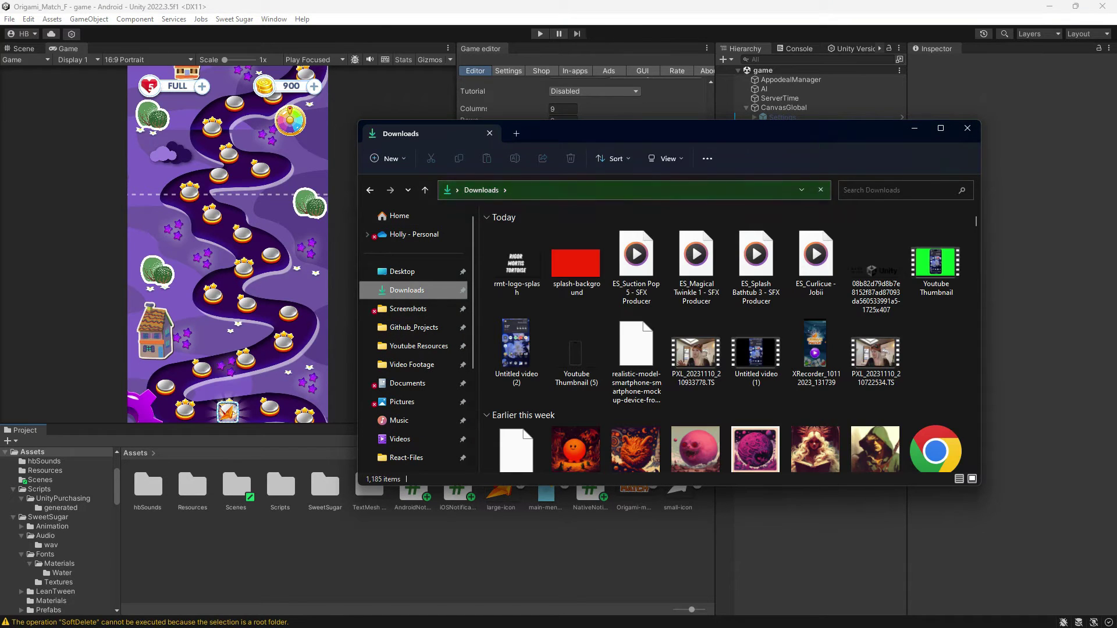
{"action": "left_click_drag", "start_coordinate": [634, 133], "coordinate": [774, 75]}
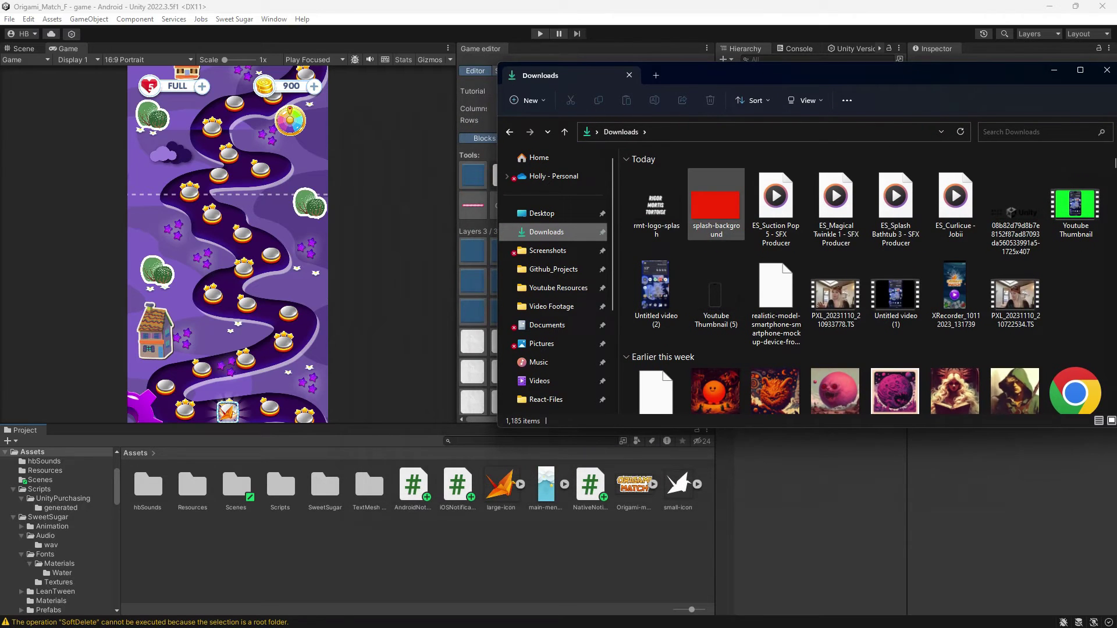
Bring the splash-background and rmt-logo-splash images from the Downloads folder into the Unity project's Assets folder.
{"action": "left_click", "coordinate": [715, 205]}
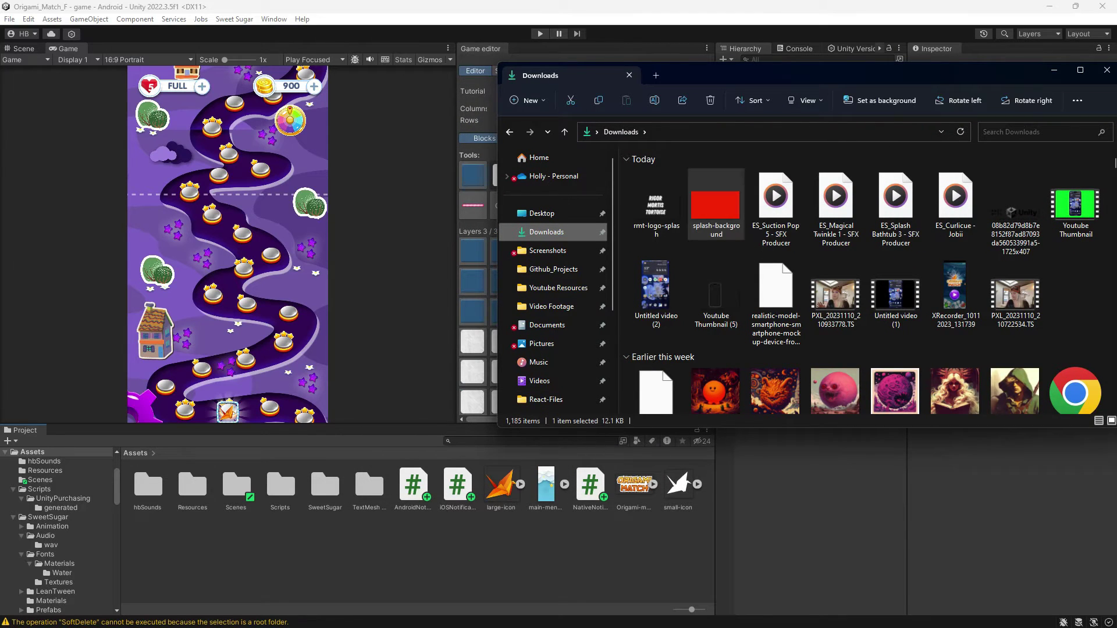
{"action": "left_click_drag", "start_coordinate": [716, 205], "coordinate": [233, 552]}
{"action": "left_click", "coordinate": [656, 205]}
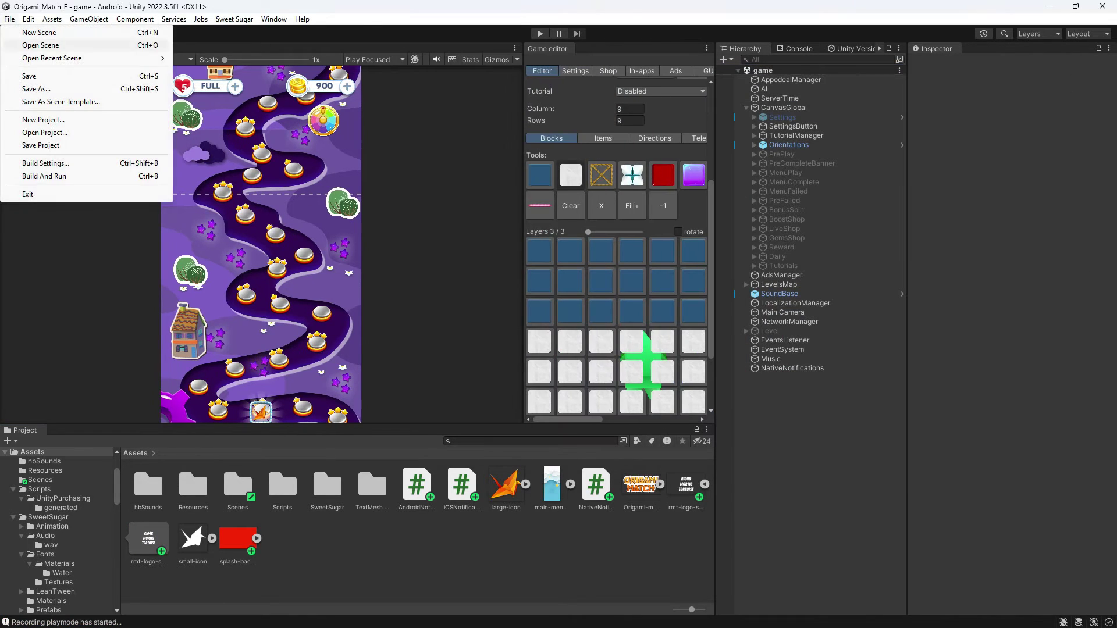
Open the project's Android Player settings through the build settings and expand the Splash Image section.
{"action": "left_click", "coordinate": [46, 163]}
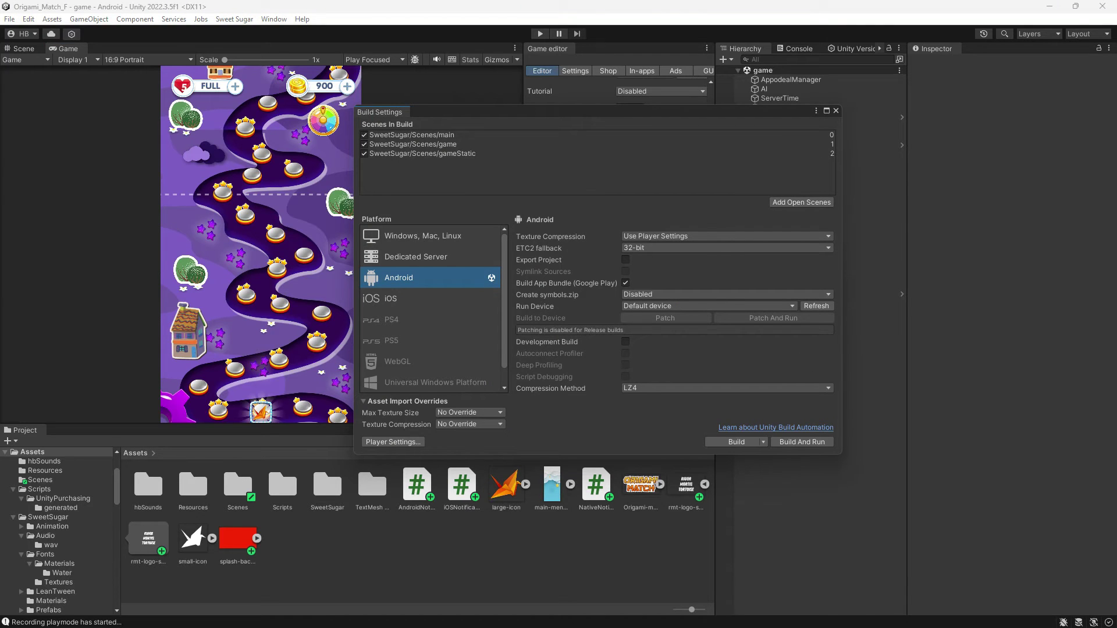
{"action": "left_click", "coordinate": [393, 441]}
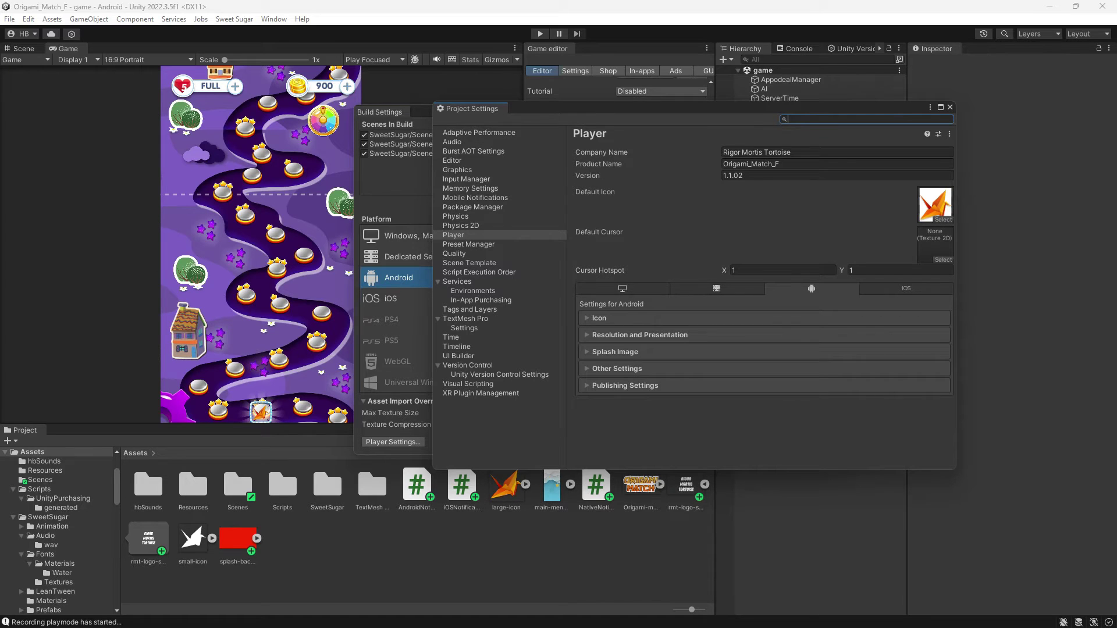
{"action": "left_click", "coordinate": [615, 351]}
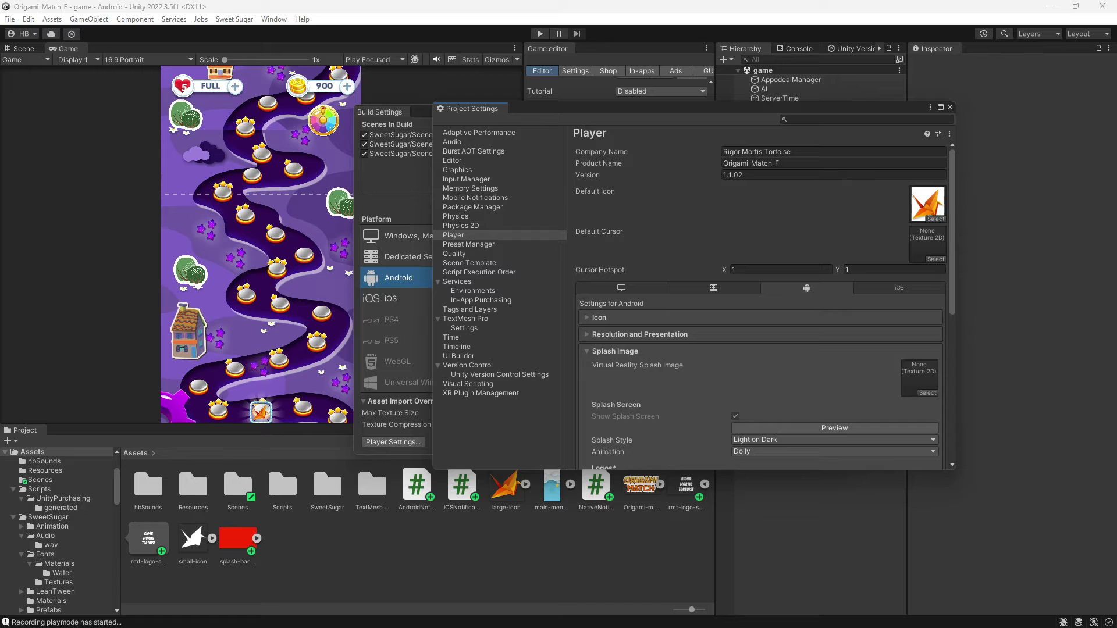
{"action": "scroll", "coordinate": [762, 302], "scroll_direction": "down", "scroll_amount": 5}
{"action": "scroll", "coordinate": [762, 302], "scroll_direction": "down", "scroll_amount": 3}
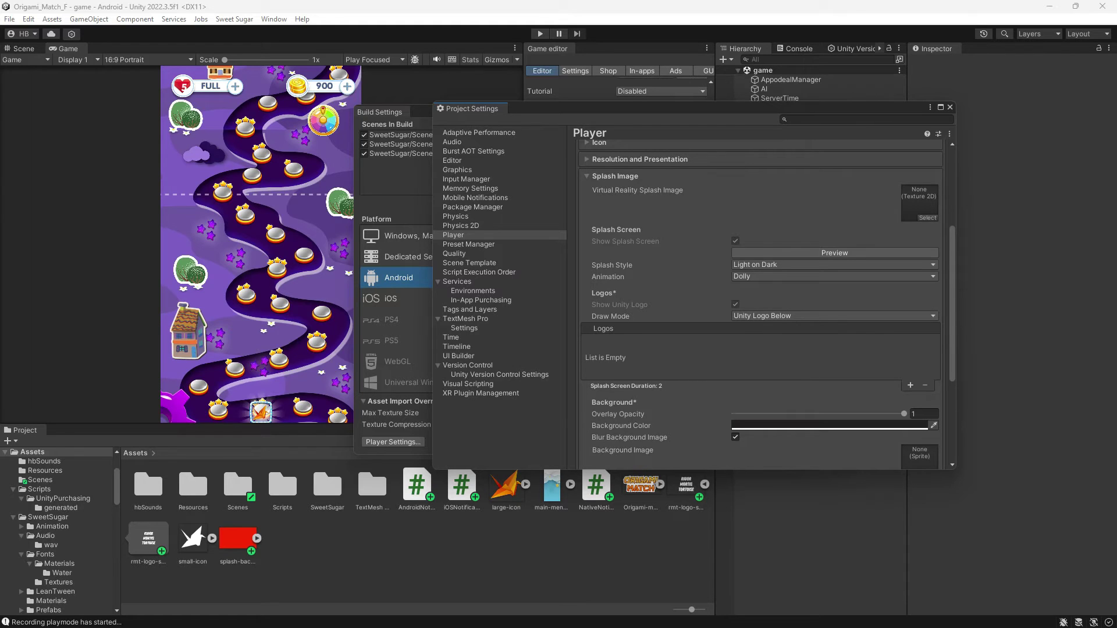
{"action": "scroll", "coordinate": [762, 303], "scroll_direction": "down", "scroll_amount": 3}
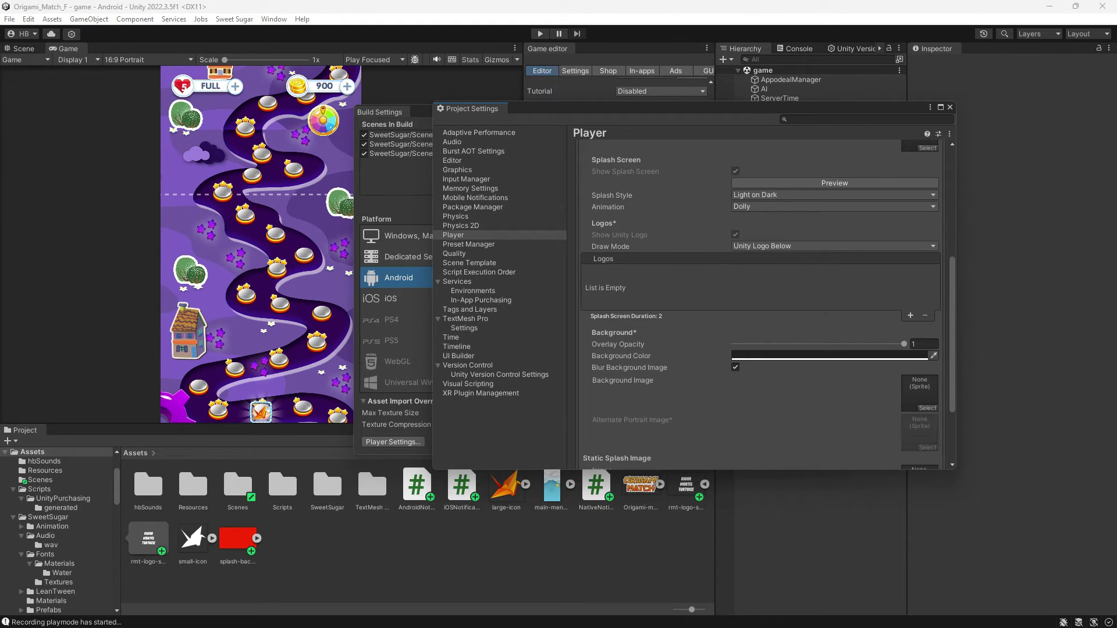
Add an entry to the splash screen's logo list and assign the rmt-logo-splash sprite to it.
{"action": "left_click", "coordinate": [910, 316]}
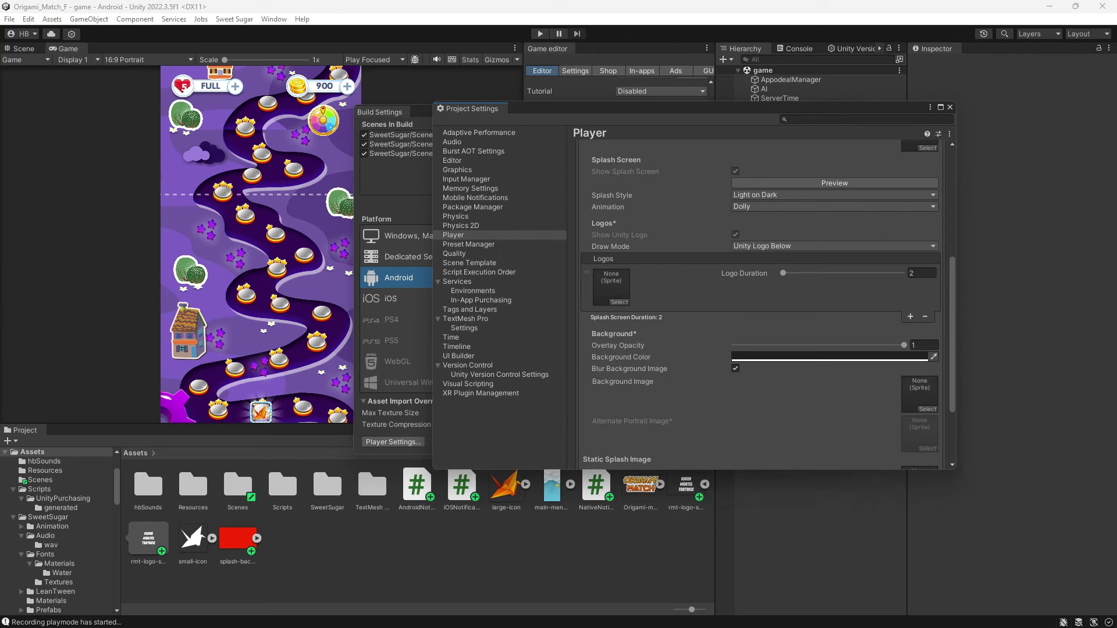
{"action": "left_click", "coordinate": [619, 302]}
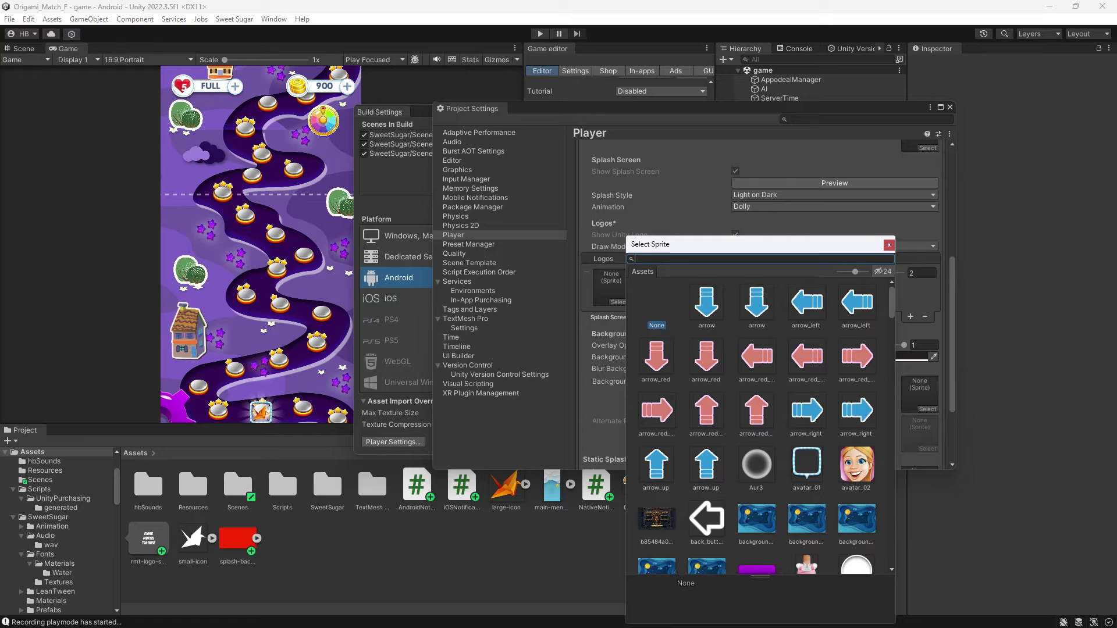
{"action": "type", "text": "rmt"}
{"action": "left_click", "coordinate": [698, 303]}
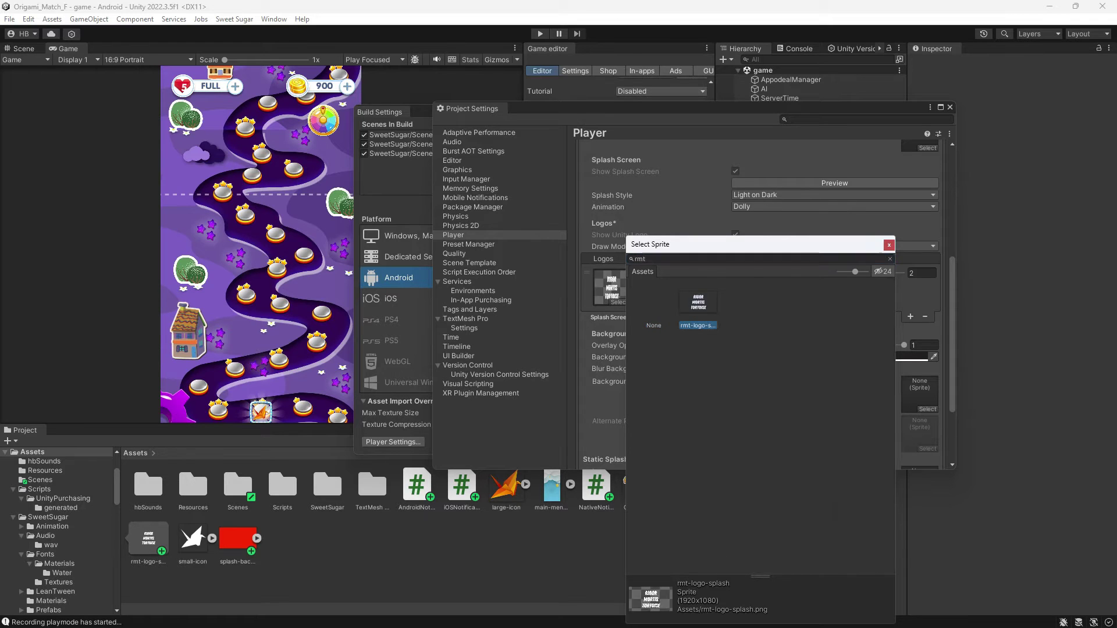
{"action": "left_click", "coordinate": [889, 245]}
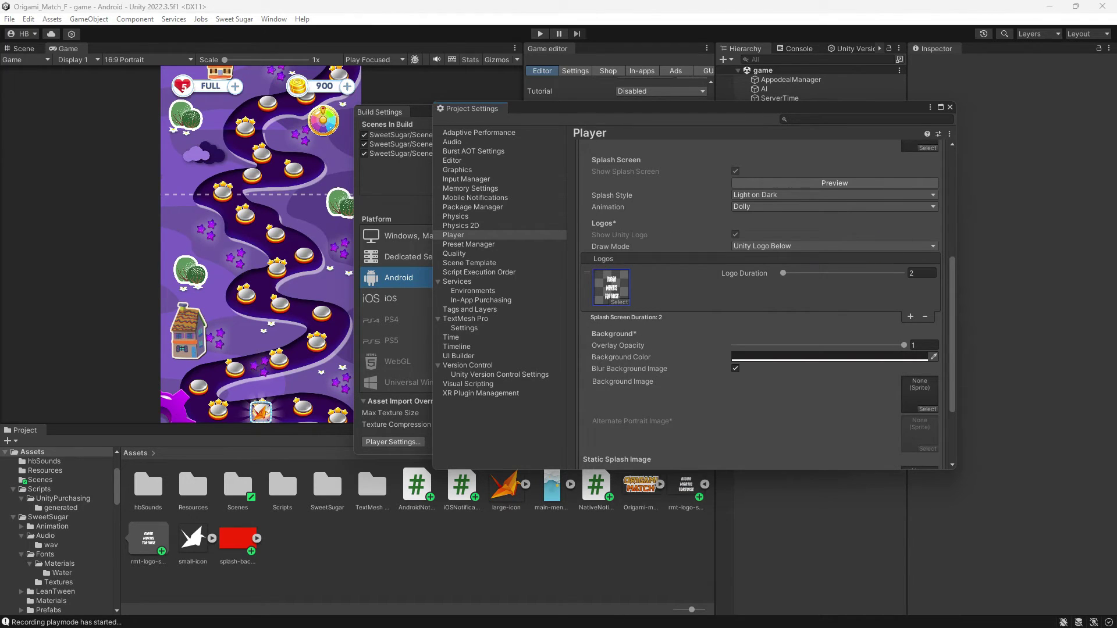
Assign the splash-background sprite as the splash screen's background image.
{"action": "scroll", "coordinate": [834, 361], "scroll_direction": "down", "scroll_amount": 1}
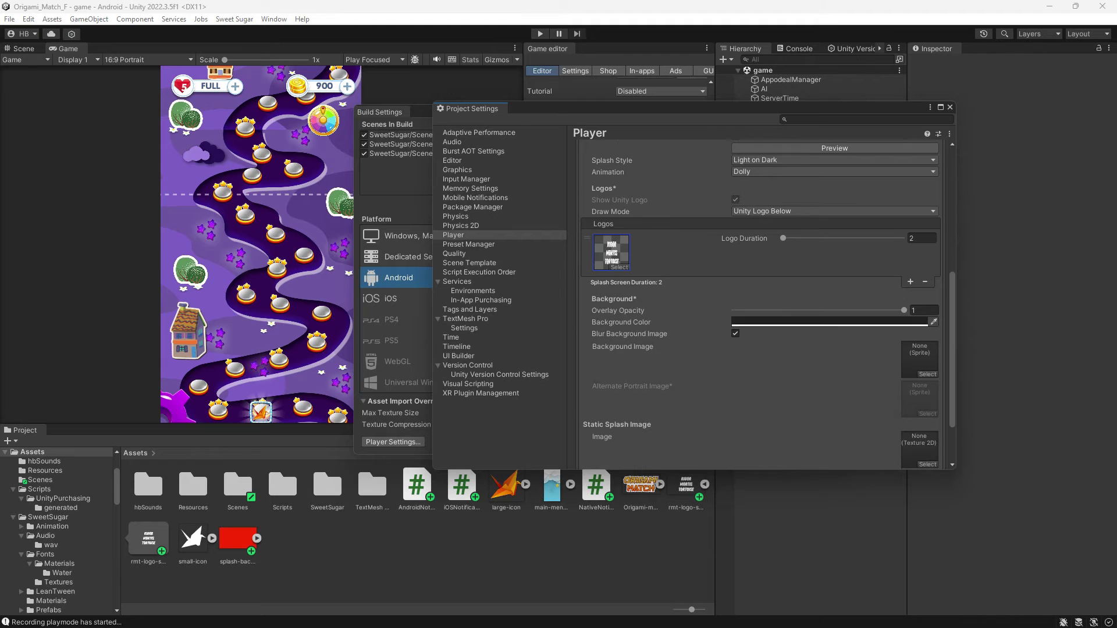
{"action": "left_click", "coordinate": [927, 374]}
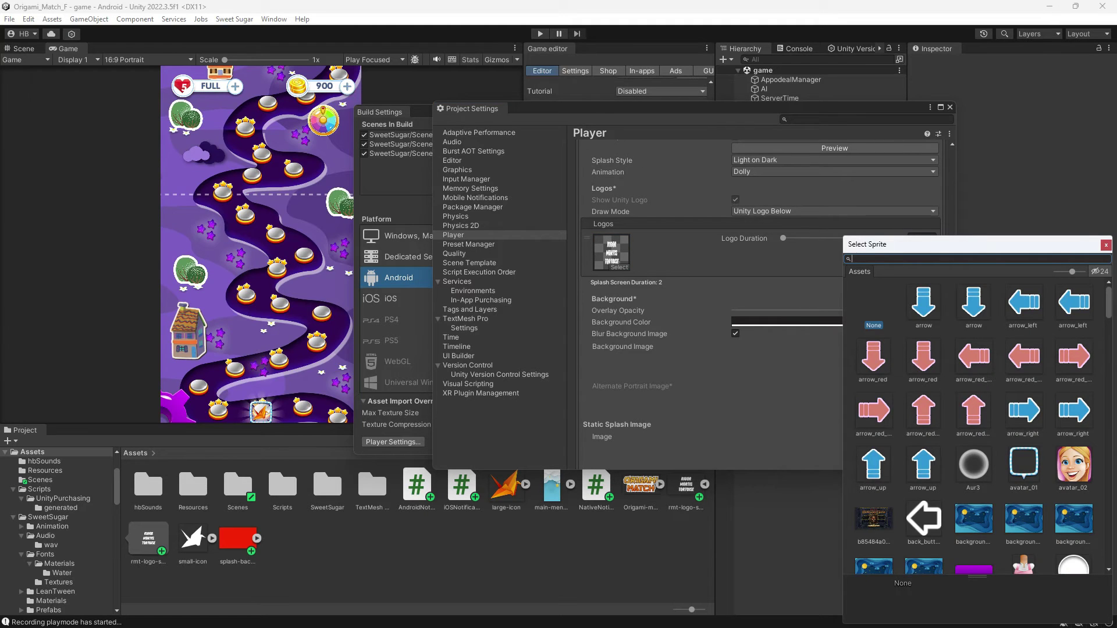
{"action": "left_click", "coordinate": [958, 303]}
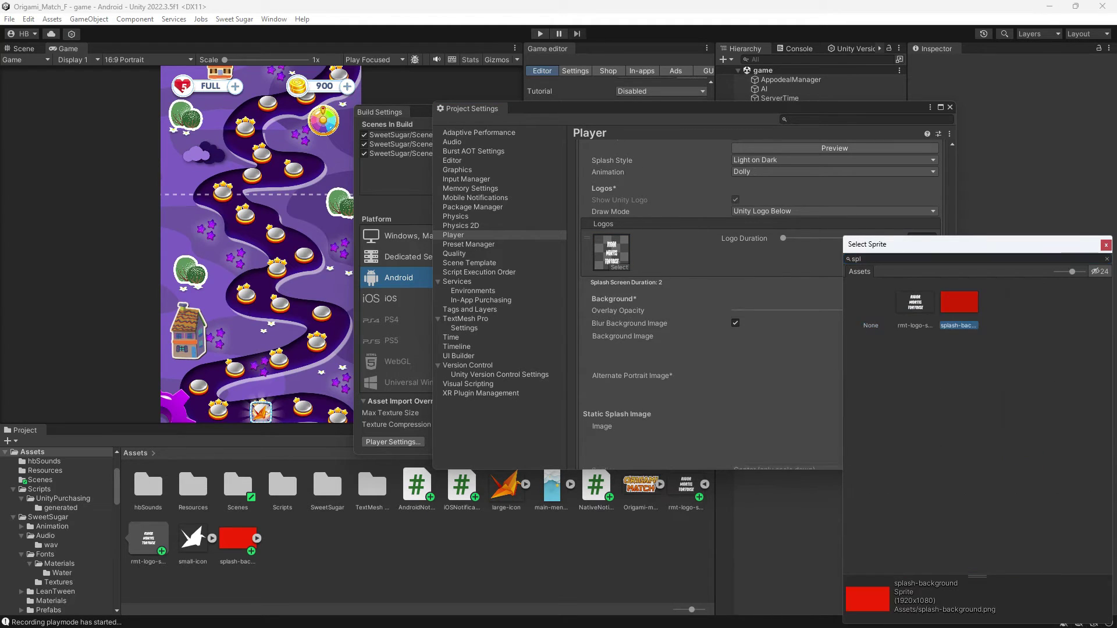
{"action": "left_click", "coordinate": [1106, 245]}
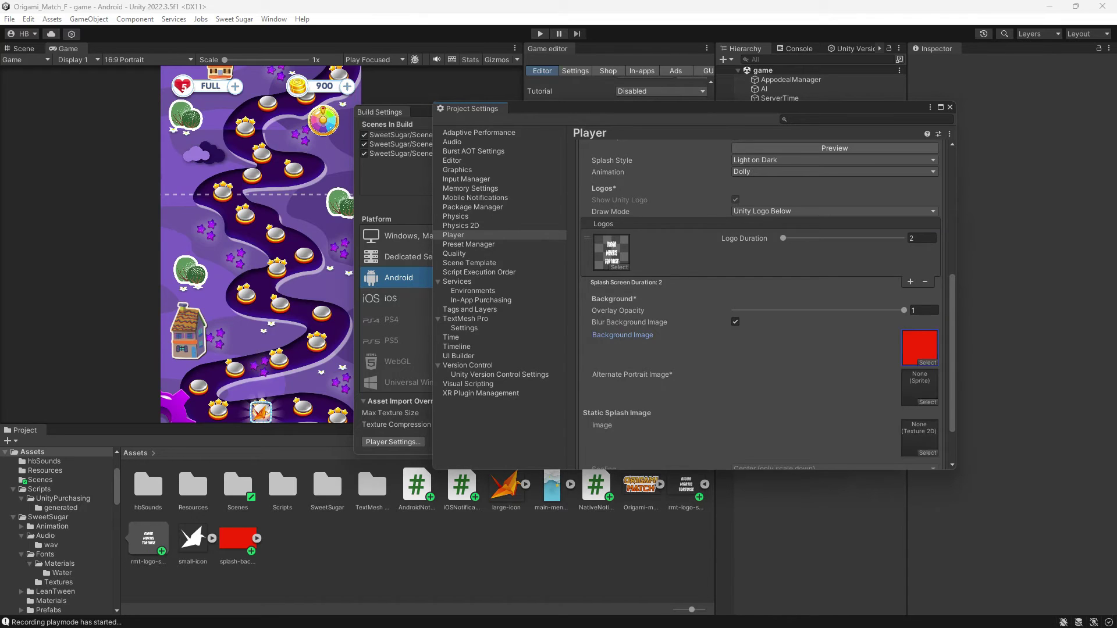
Preview the splash screen with the studio logo and red background.
{"action": "scroll", "coordinate": [762, 302], "scroll_direction": "up", "scroll_amount": 2}
{"action": "scroll", "coordinate": [762, 302], "scroll_direction": "up", "scroll_amount": 6}
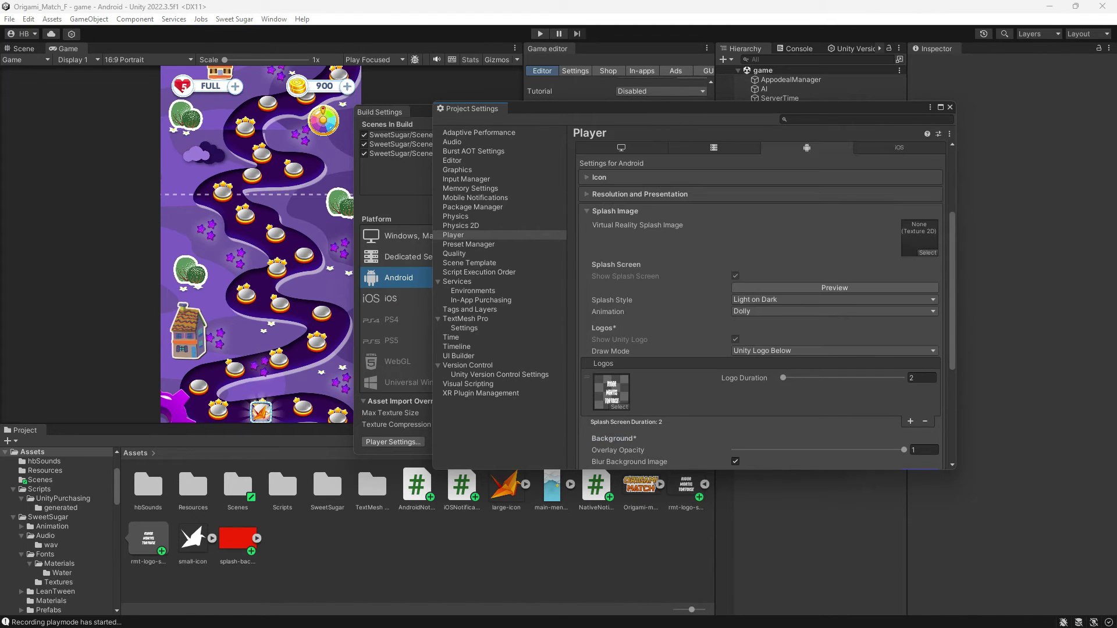
{"action": "left_click", "coordinate": [834, 288]}
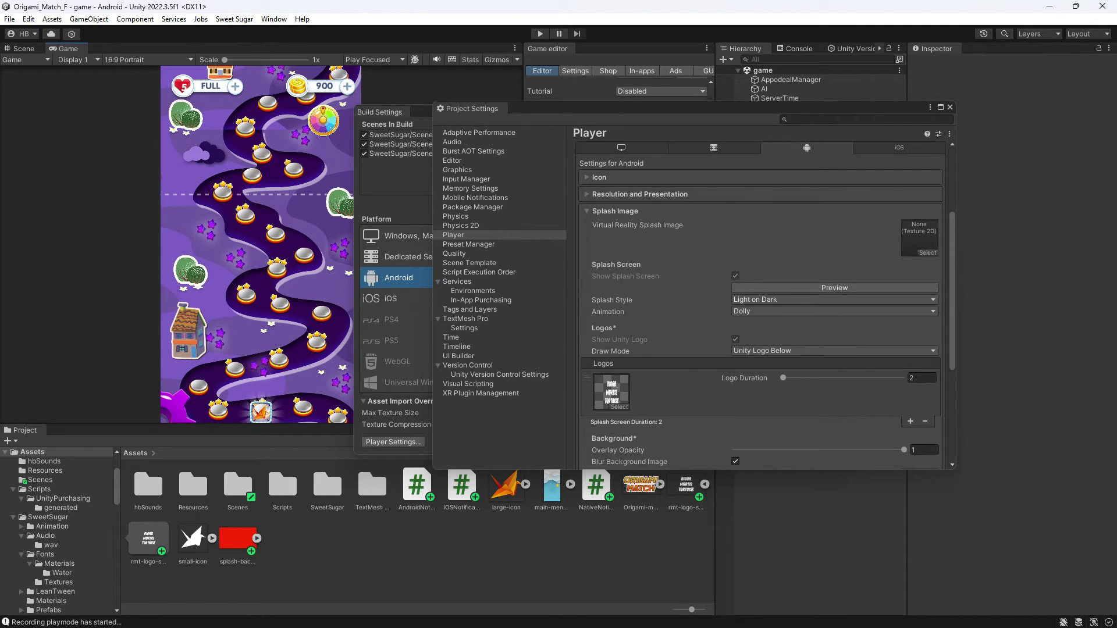
Set the logo draw mode to All Sequential and move the studio logo ahead of the Unity logo.
{"action": "scroll", "coordinate": [766, 304], "scroll_direction": "down", "scroll_amount": 2}
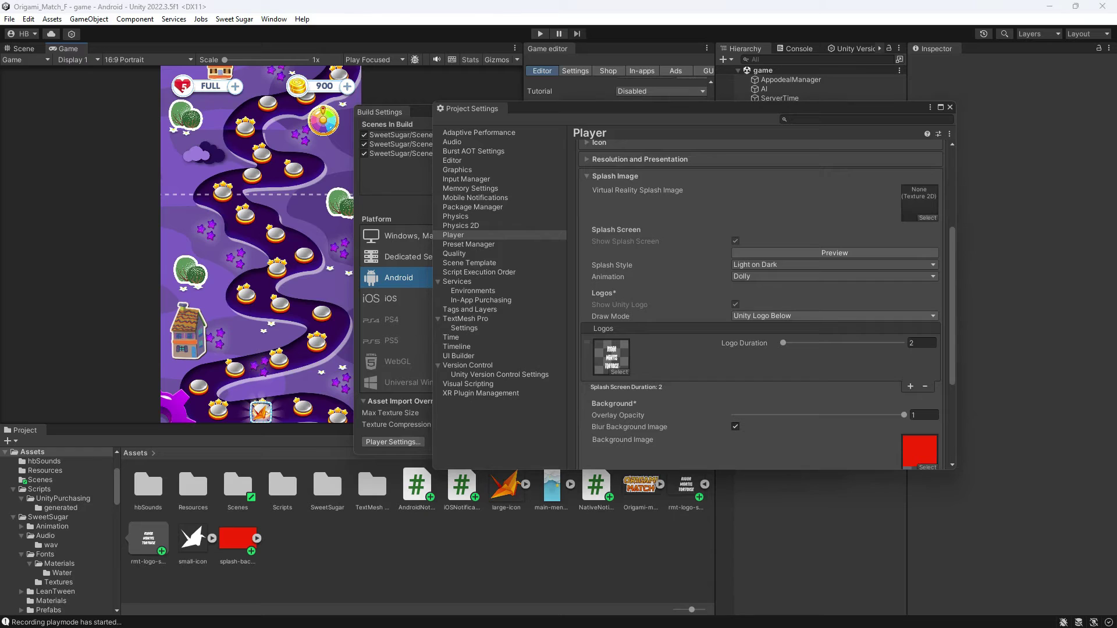
{"action": "left_click", "coordinate": [834, 316]}
{"action": "left_click", "coordinate": [779, 342]}
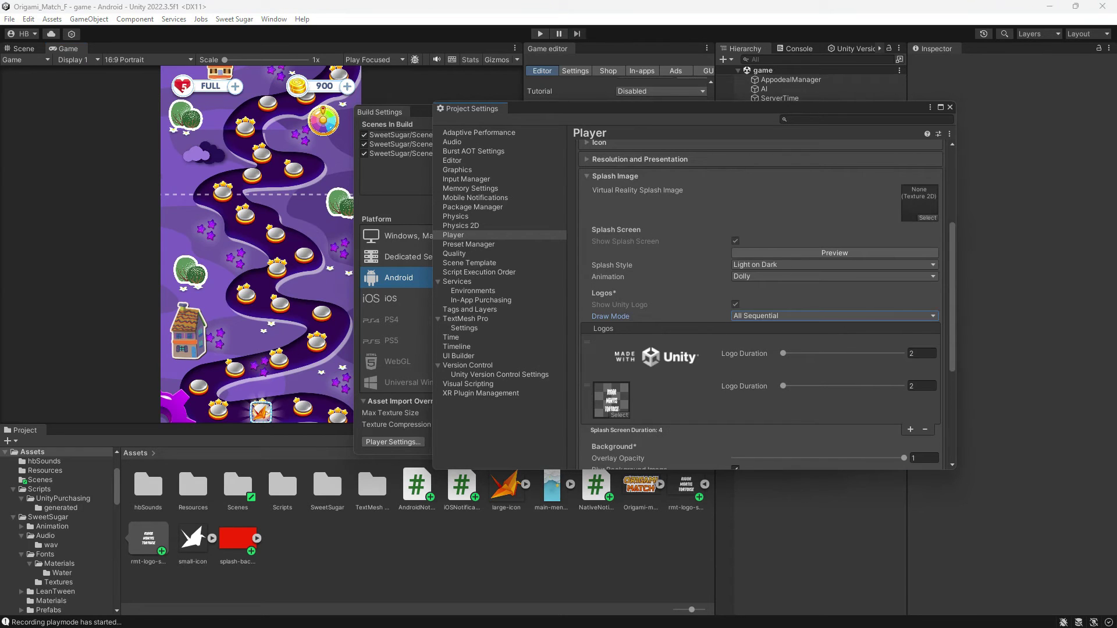
{"action": "scroll", "coordinate": [768, 304], "scroll_direction": "down", "scroll_amount": 2}
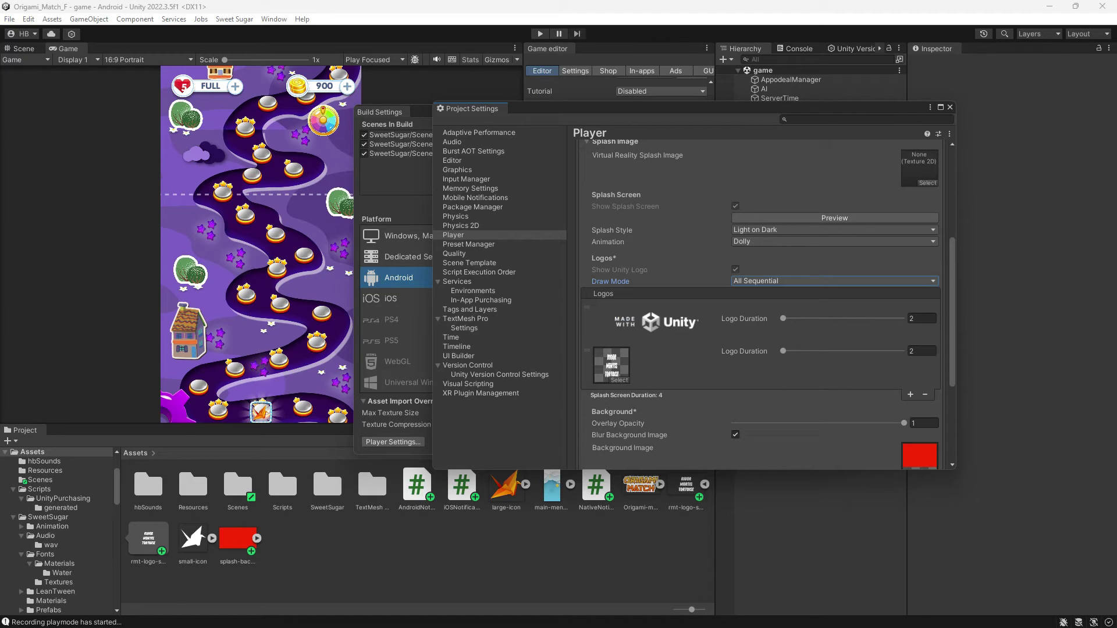
{"action": "left_click_drag", "start_coordinate": [587, 350], "coordinate": [587, 307]}
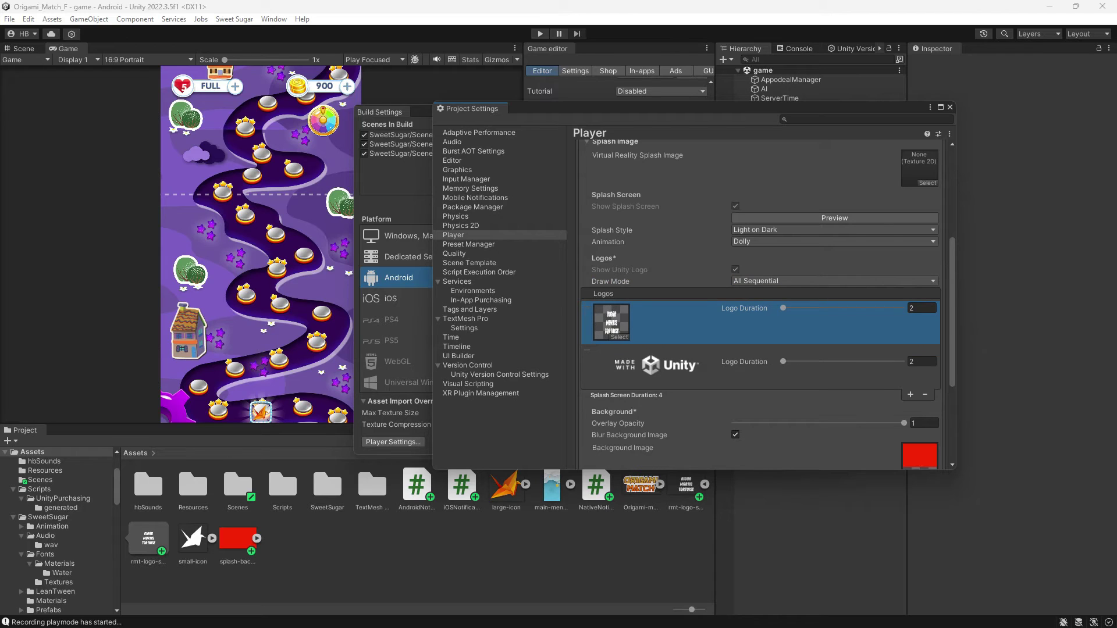
Preview the splash screen with its logos shown in sequence.
{"action": "scroll", "coordinate": [759, 302], "scroll_direction": "up", "scroll_amount": 4}
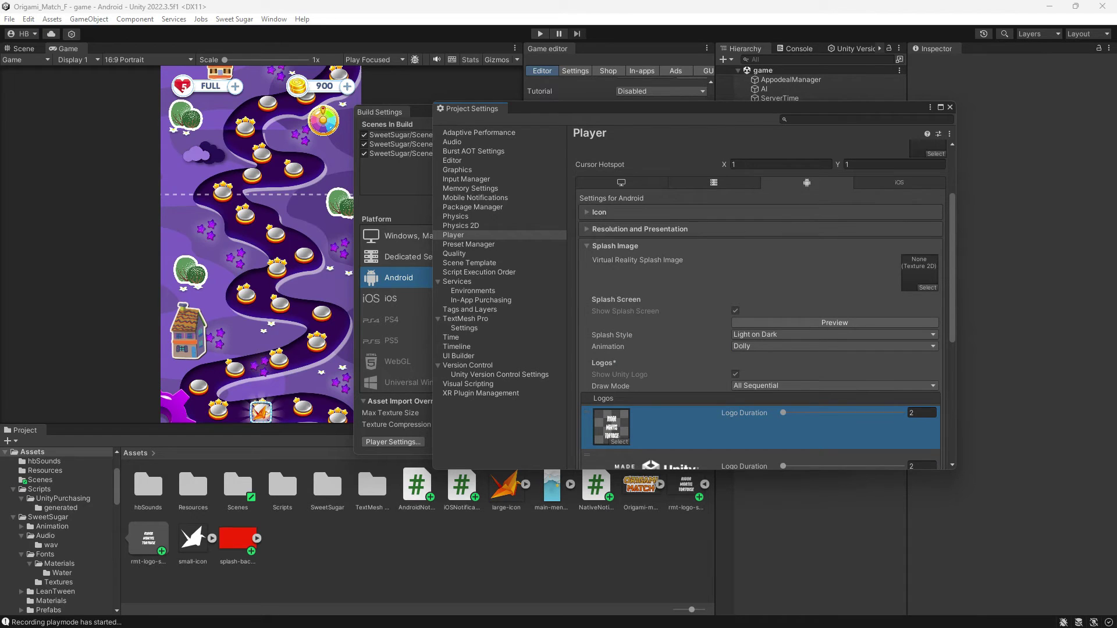
{"action": "scroll", "coordinate": [834, 303], "scroll_direction": "down", "scroll_amount": 1}
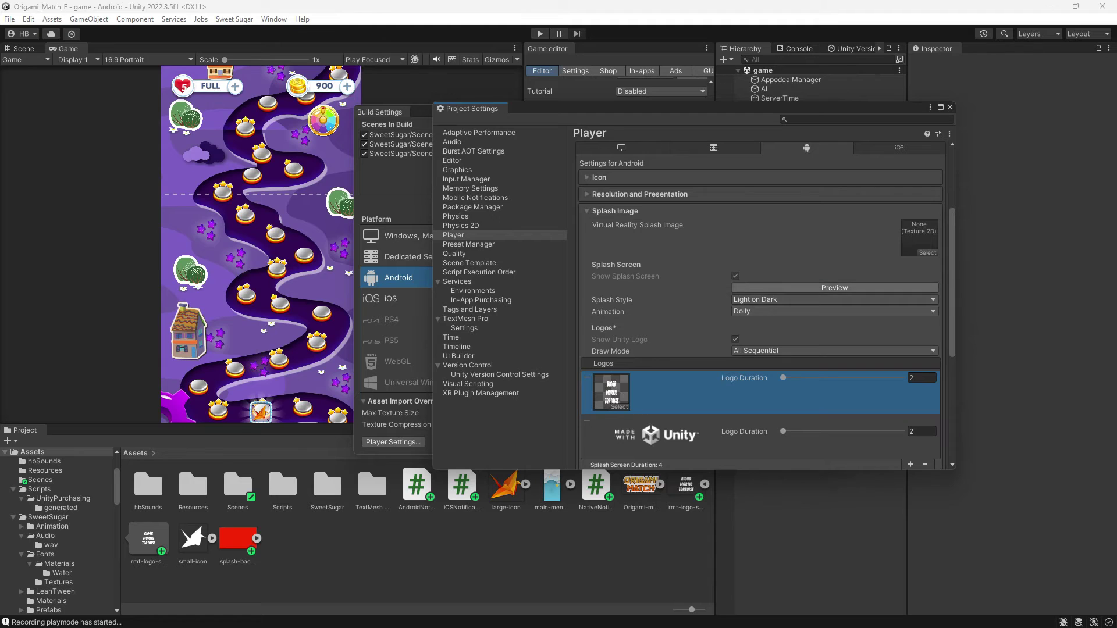
{"action": "left_click", "coordinate": [834, 287]}
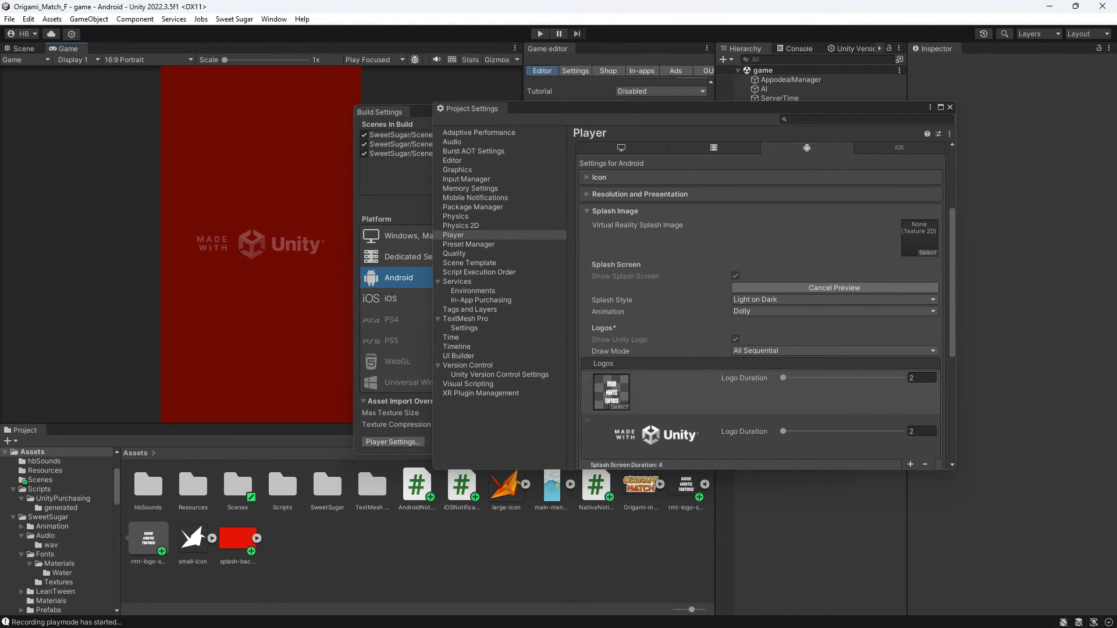
Switch the Game view to 16:9 Landscape, move the Project Settings window clear of it, and preview the splash screen.
{"action": "scroll", "coordinate": [834, 287], "scroll_direction": "down", "scroll_amount": 6}
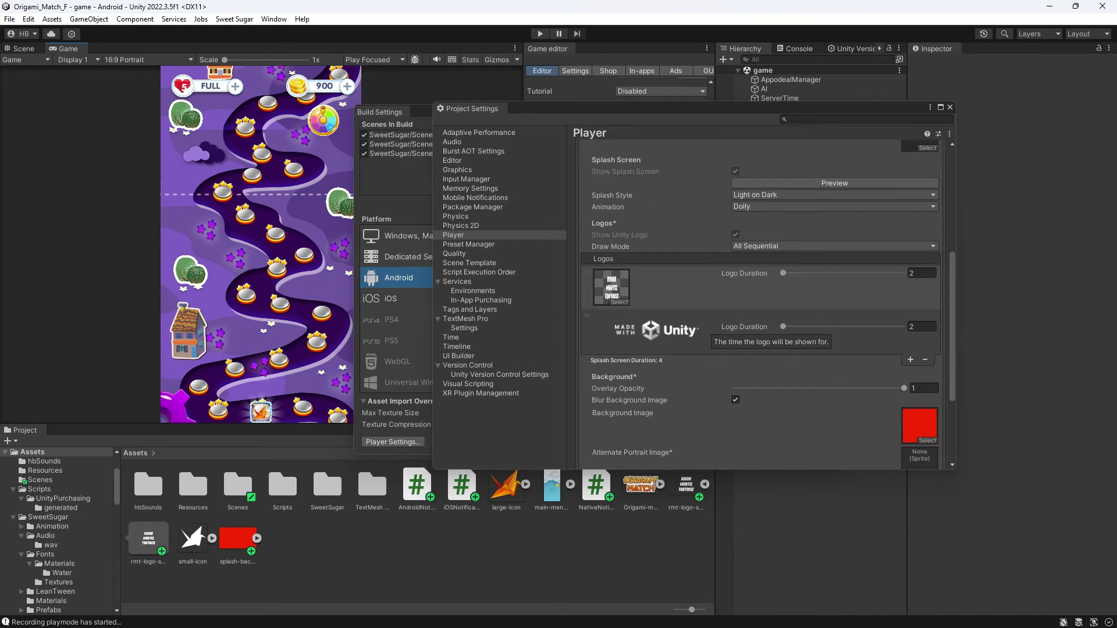
{"action": "left_click_drag", "start_coordinate": [472, 108], "coordinate": [595, 240]}
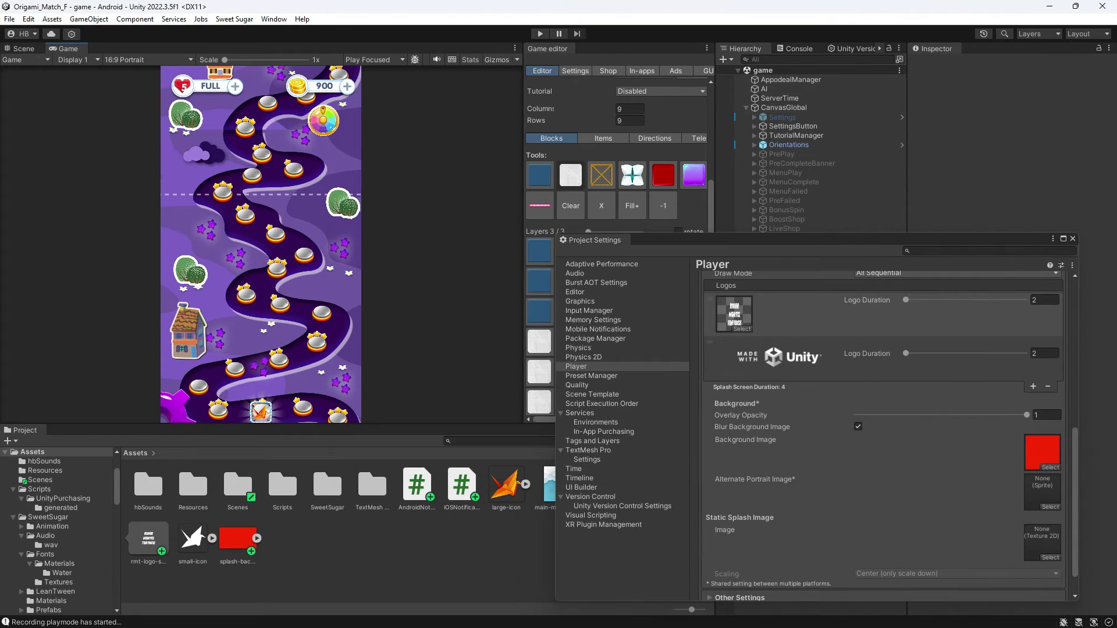
{"action": "left_click", "coordinate": [147, 59]}
{"action": "left_click", "coordinate": [141, 246]}
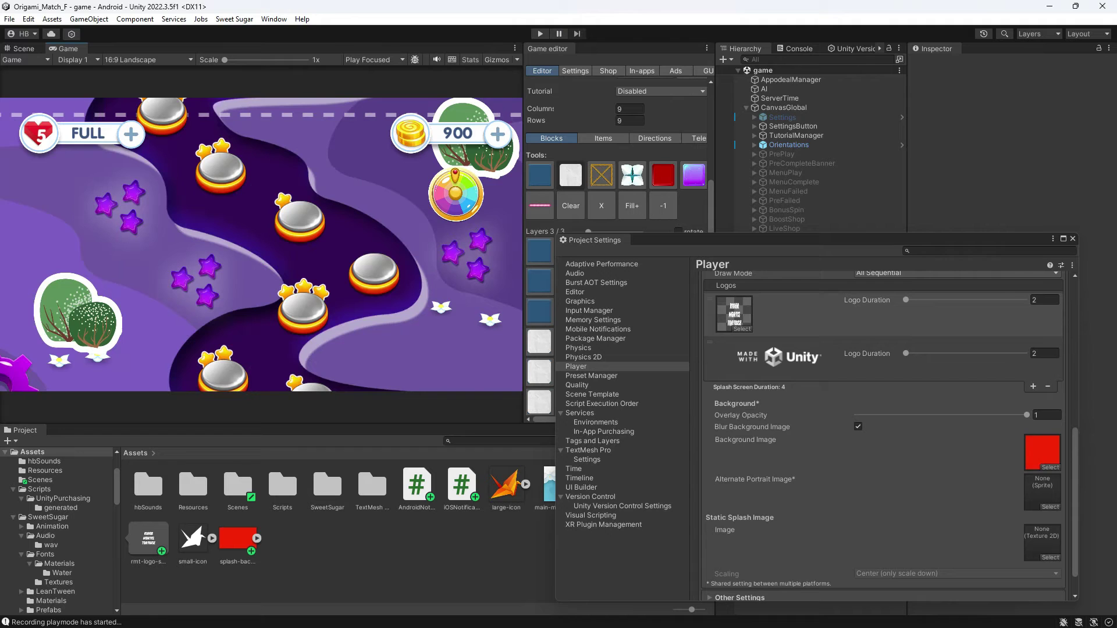
{"action": "left_click_drag", "start_coordinate": [782, 237], "coordinate": [850, 89]}
{"action": "left_click_drag", "start_coordinate": [524, 232], "coordinate": [457, 233]}
{"action": "left_click_drag", "start_coordinate": [850, 91], "coordinate": [733, 69]}
{"action": "scroll", "coordinate": [831, 262], "scroll_direction": "up", "scroll_amount": 3}
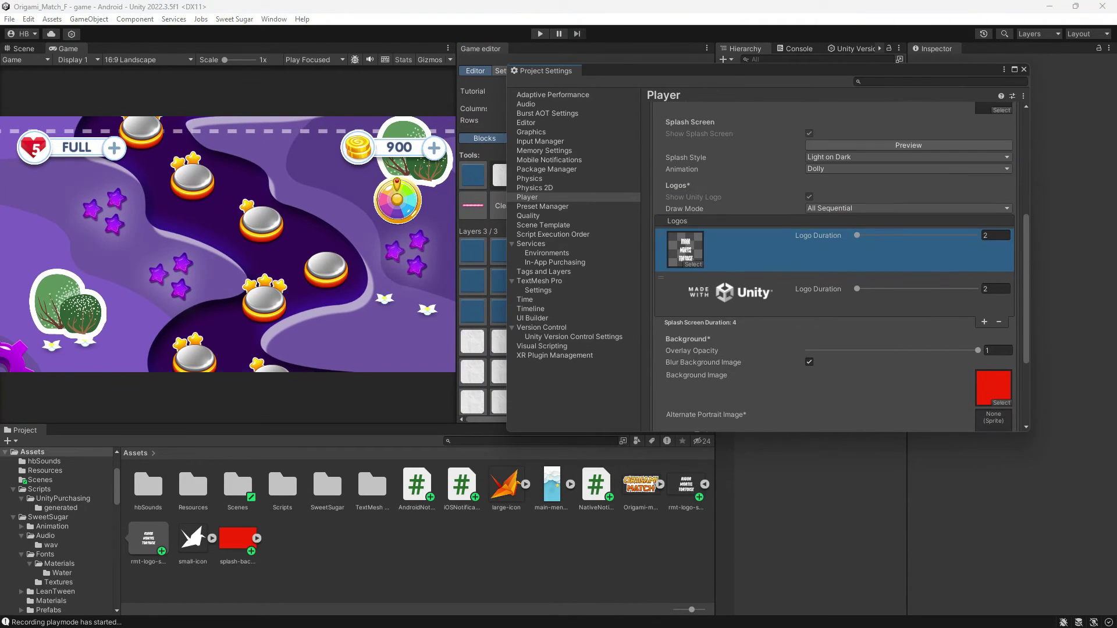
{"action": "scroll", "coordinate": [873, 180], "scroll_direction": "up", "scroll_amount": 1}
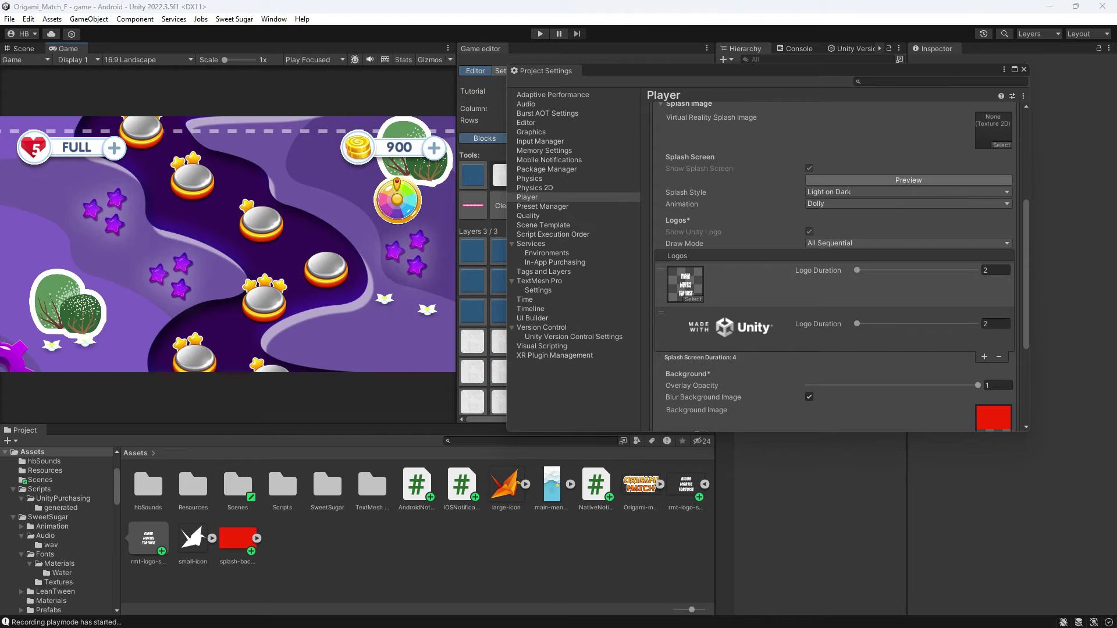
{"action": "left_click", "coordinate": [908, 180]}
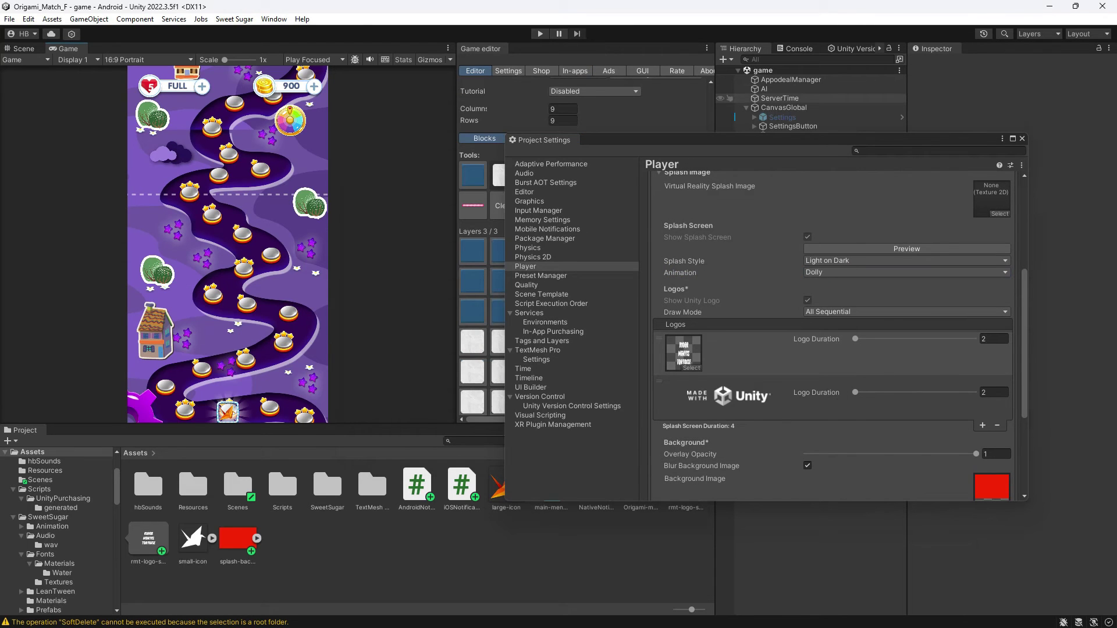
Reposition the Project Settings window and preview the splash screen in the portrait Game view.
{"action": "left_click_drag", "start_coordinate": [846, 141], "coordinate": [786, 101]}
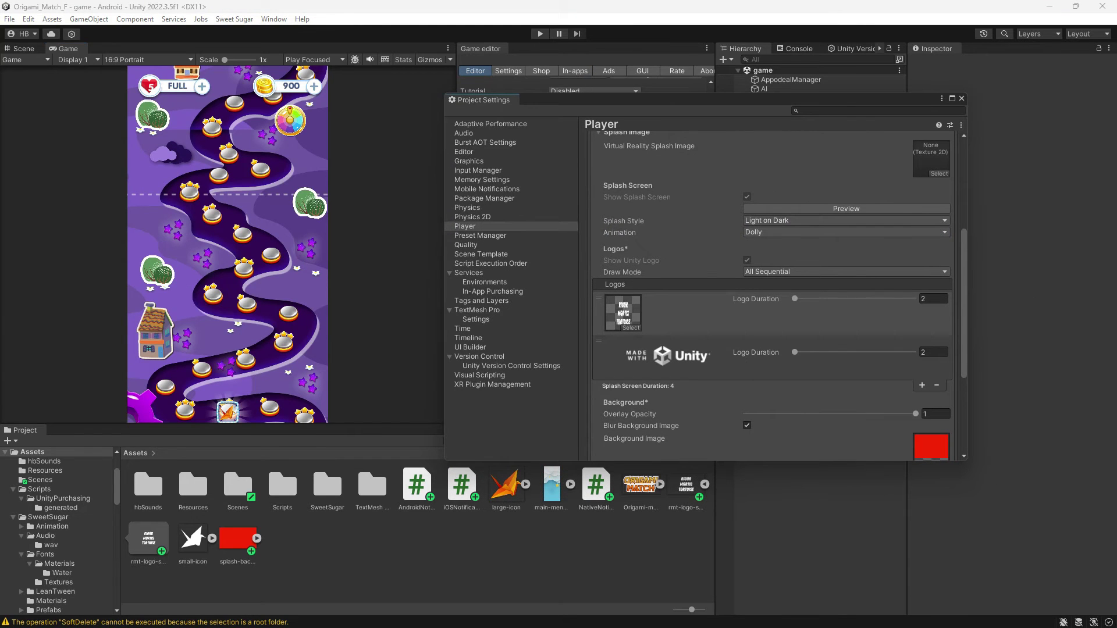
{"action": "left_click", "coordinate": [846, 209]}
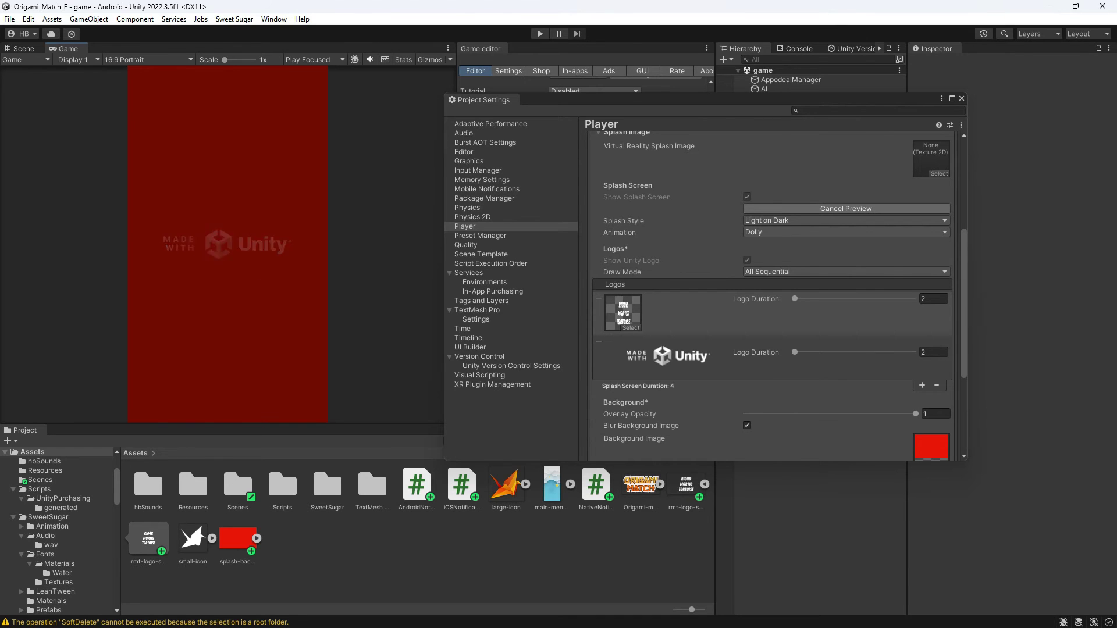
Set the splash style to Dark on Light and preview the splash screen.
{"action": "left_click", "coordinate": [814, 220]}
{"action": "left_click", "coordinate": [797, 234]}
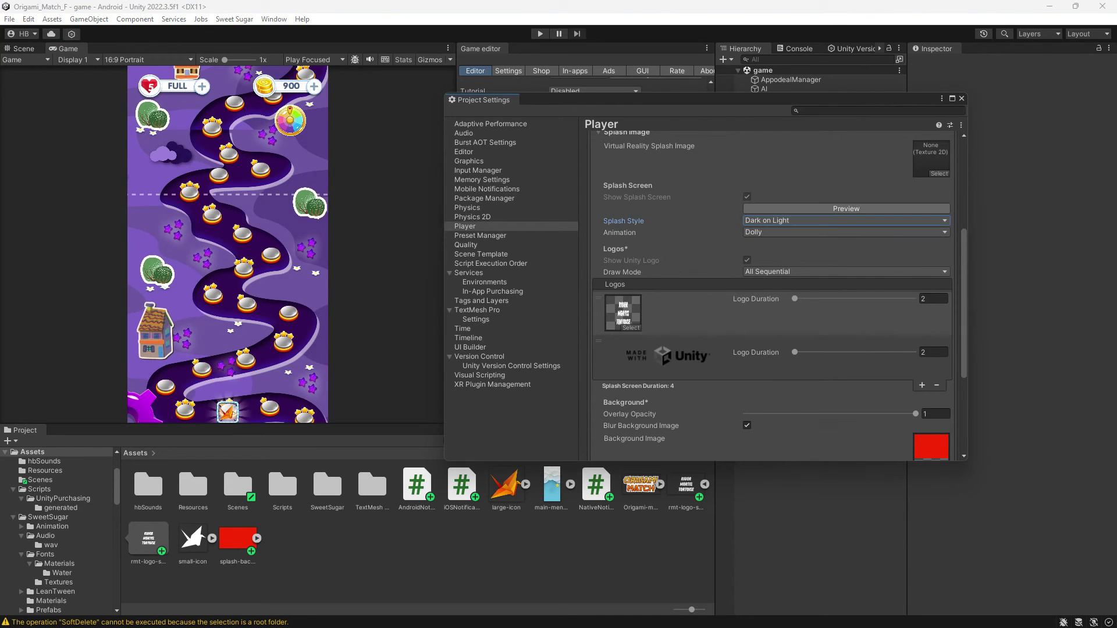
{"action": "left_click", "coordinate": [846, 208]}
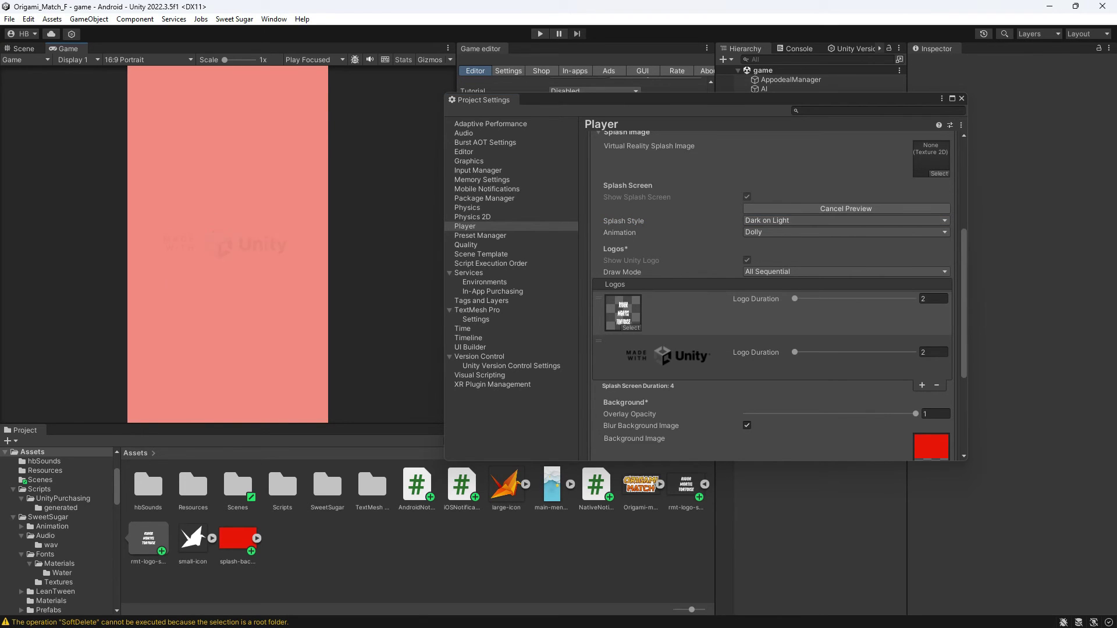
Set the splash style to Light on Dark with an overlay opacity of 0.5 and preview the splash screen.
{"action": "left_click", "coordinate": [826, 221]}
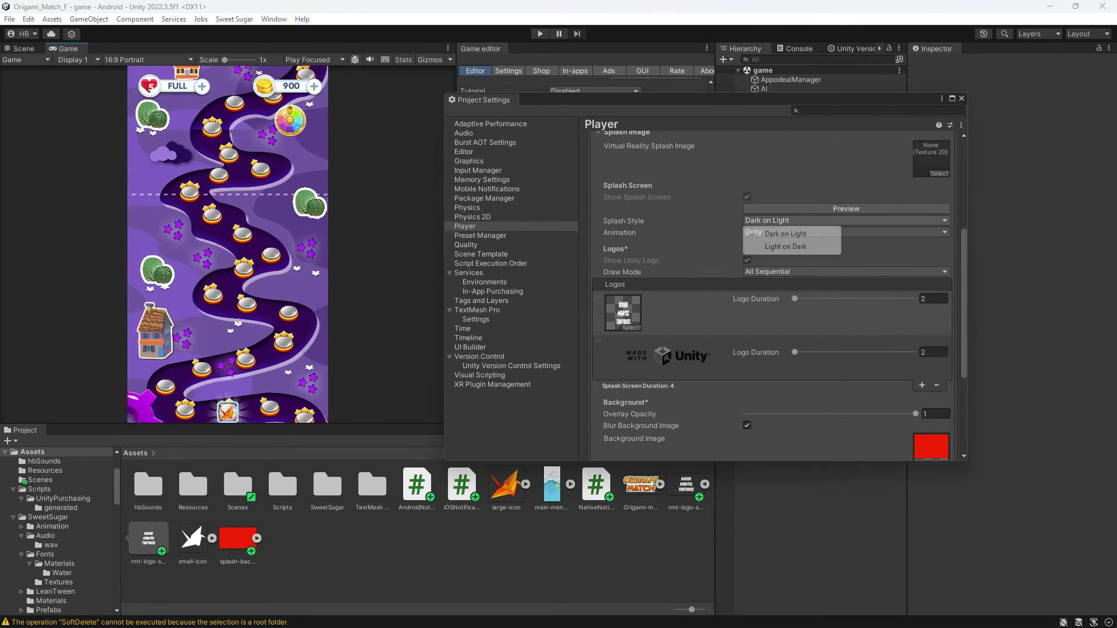
{"action": "left_click", "coordinate": [792, 247]}
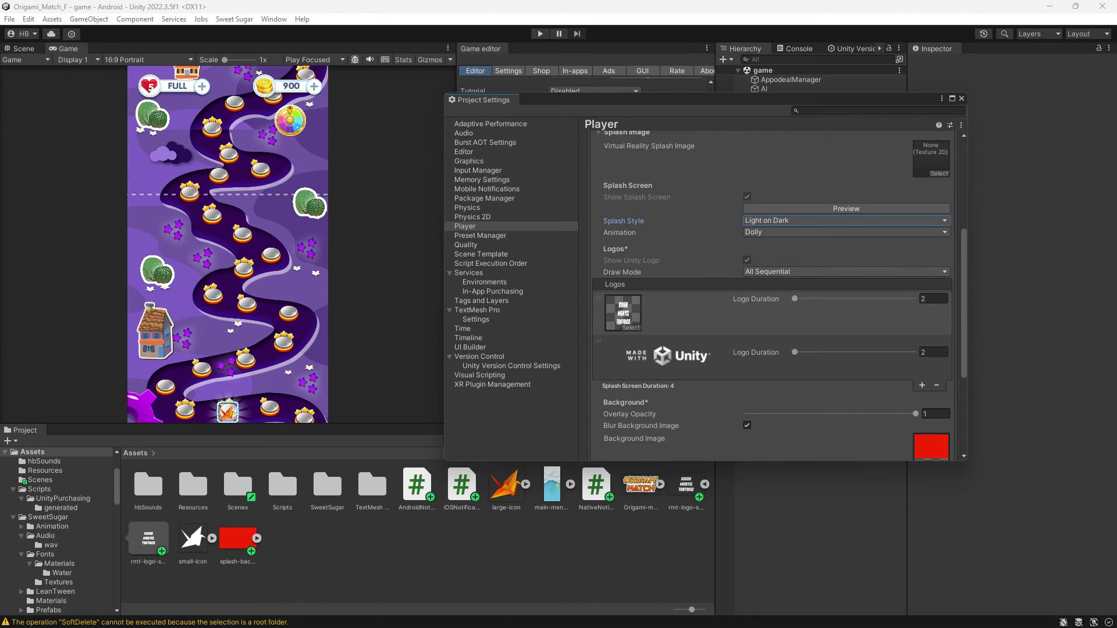
{"action": "scroll", "coordinate": [773, 295], "scroll_direction": "down", "scroll_amount": 6}
{"action": "scroll", "coordinate": [777, 295], "scroll_direction": "down", "scroll_amount": 2}
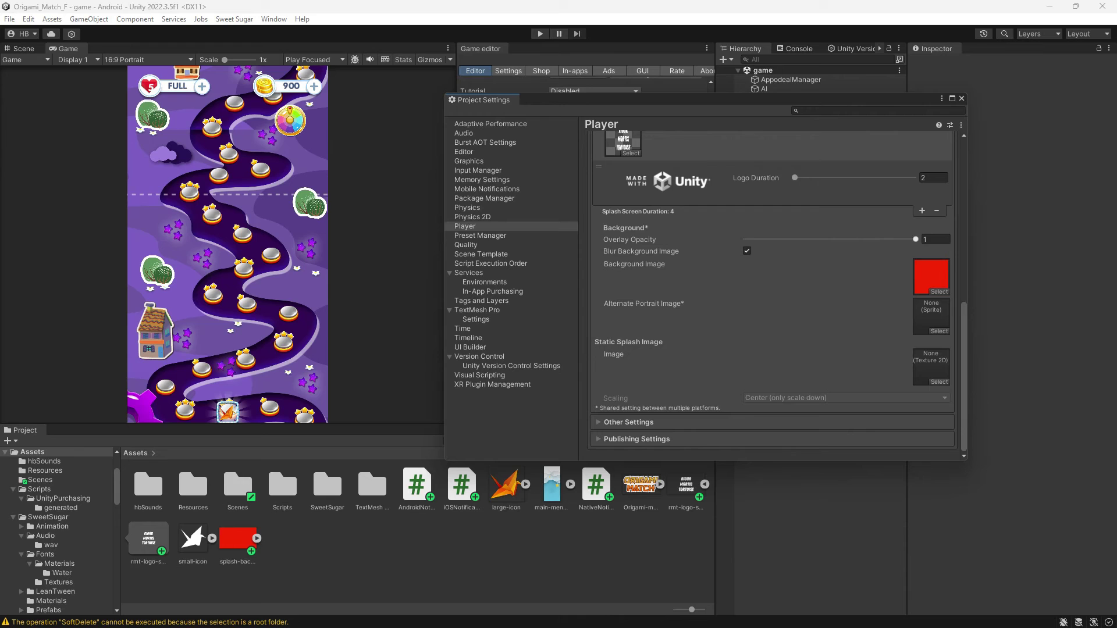
{"action": "left_click_drag", "start_coordinate": [915, 239], "coordinate": [746, 239]}
{"action": "scroll", "coordinate": [779, 295], "scroll_direction": "up", "scroll_amount": 9}
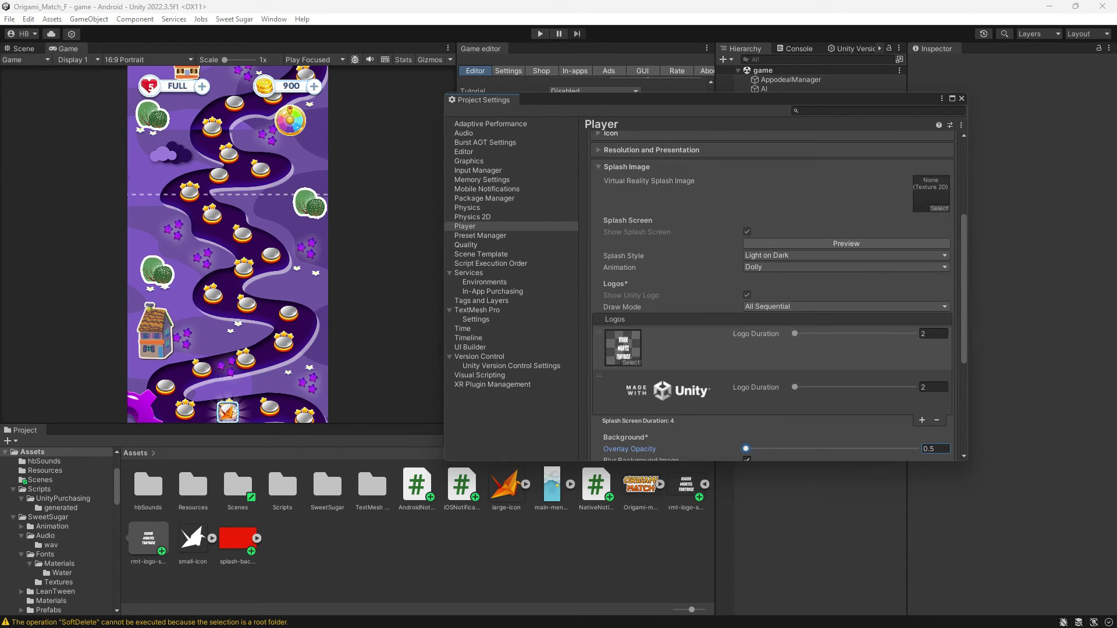
{"action": "left_click", "coordinate": [846, 243]}
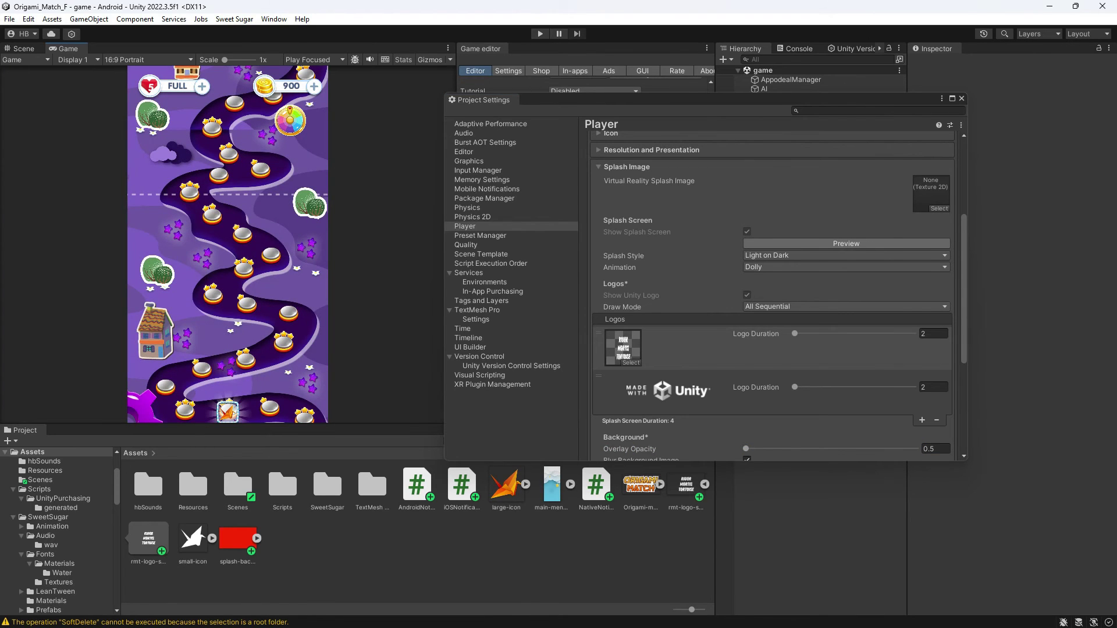
Try the Static splash animation and preview the splash screen with it.
{"action": "left_click", "coordinate": [814, 267]}
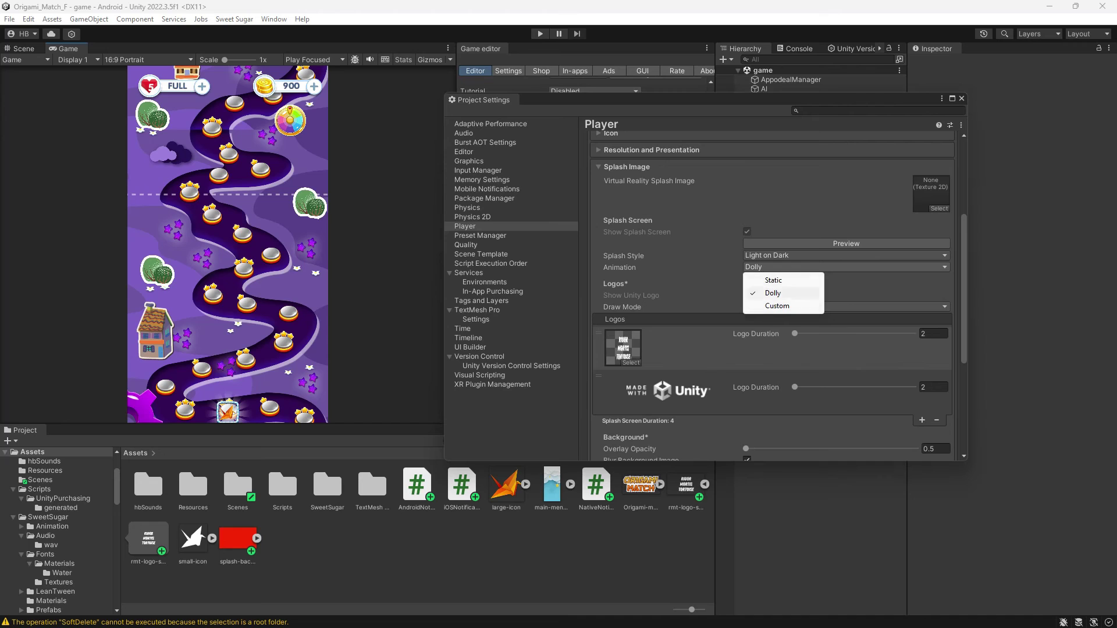
{"action": "left_click", "coordinate": [783, 280]}
{"action": "left_click", "coordinate": [826, 243]}
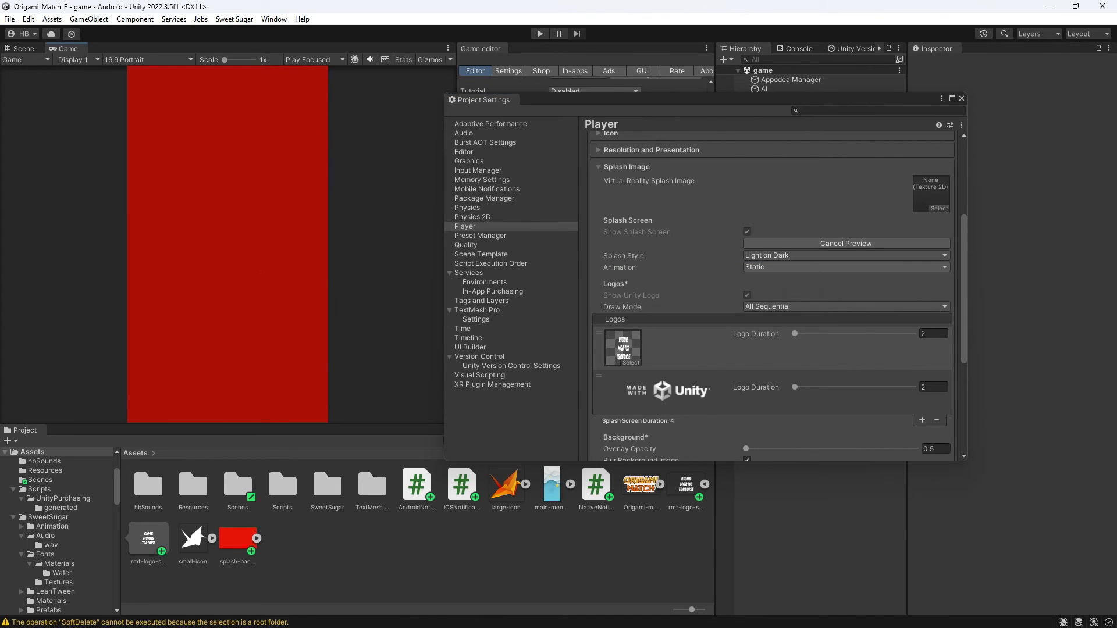
Preview the splash screen with the Custom animation, then restore the Dolly animation.
{"action": "left_click", "coordinate": [815, 267]}
{"action": "left_click", "coordinate": [782, 307]}
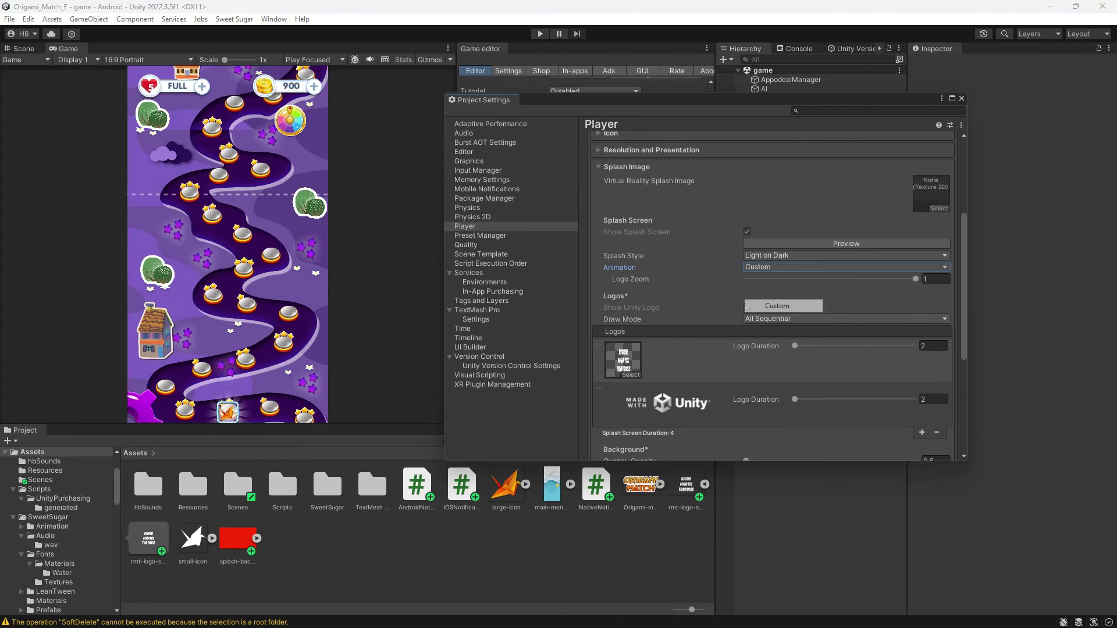
{"action": "mouse_move", "coordinate": [915, 278]}
{"action": "left_mouse_down"}
{"action": "mouse_move", "coordinate": [861, 278]}
{"action": "mouse_move", "coordinate": [916, 279]}
{"action": "left_mouse_up"}
{"action": "left_click", "coordinate": [846, 243]}
{"action": "left_click", "coordinate": [846, 244]}
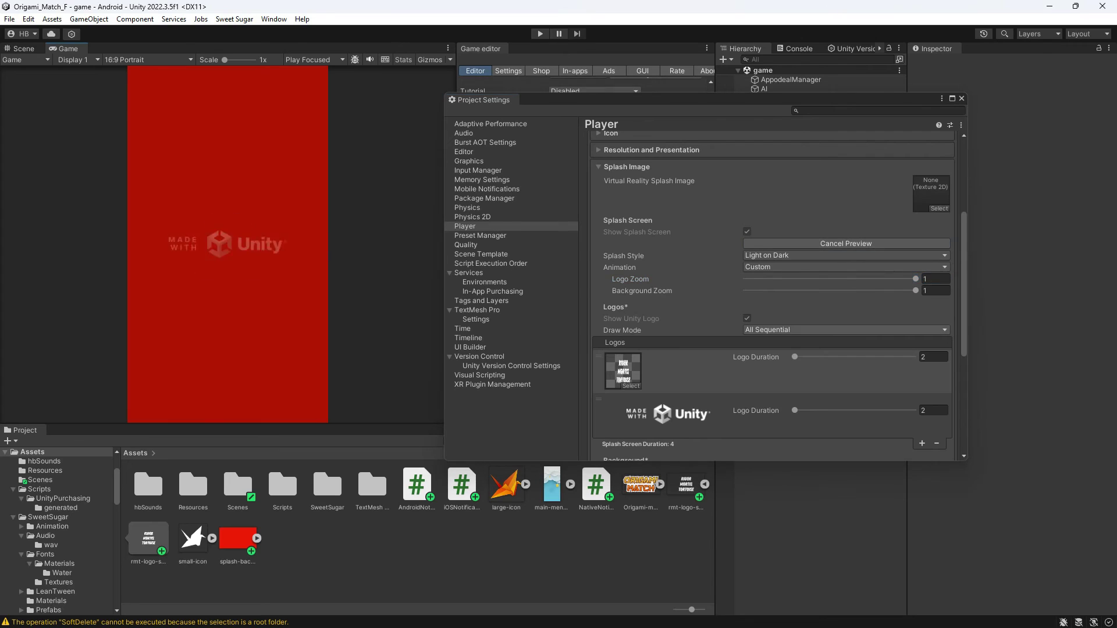
{"action": "left_click", "coordinate": [814, 267]}
{"action": "left_click", "coordinate": [782, 293]}
Review the iOS splash image settings, including the launch screen type options for iPhone and iPad.
{"action": "scroll", "coordinate": [771, 290], "scroll_direction": "up", "scroll_amount": 5}
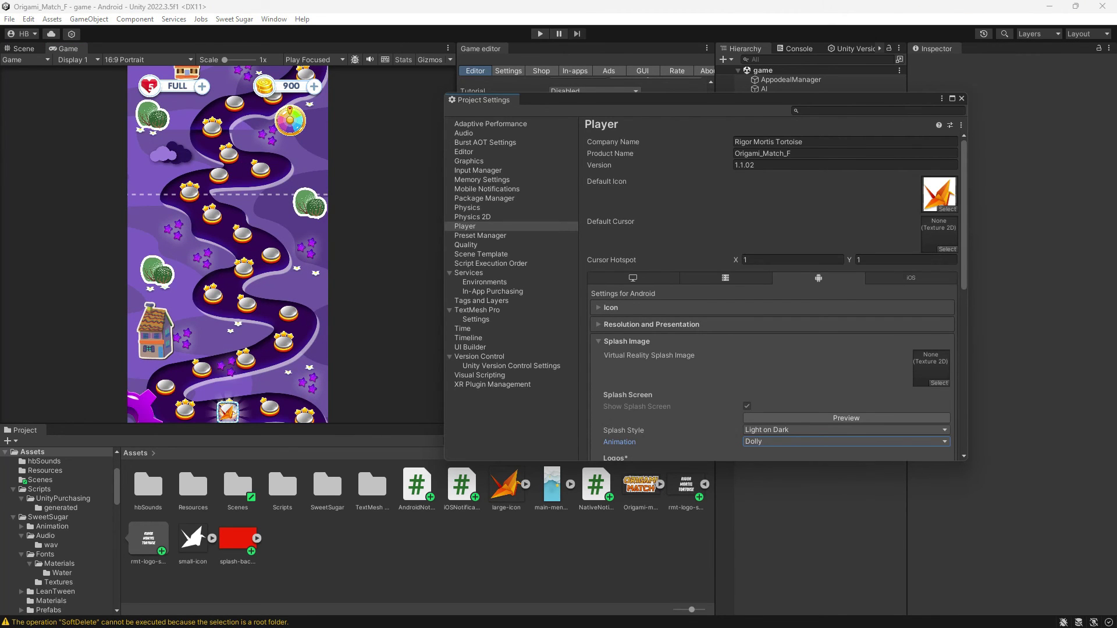
{"action": "scroll", "coordinate": [907, 279], "scroll_direction": "down", "scroll_amount": 5}
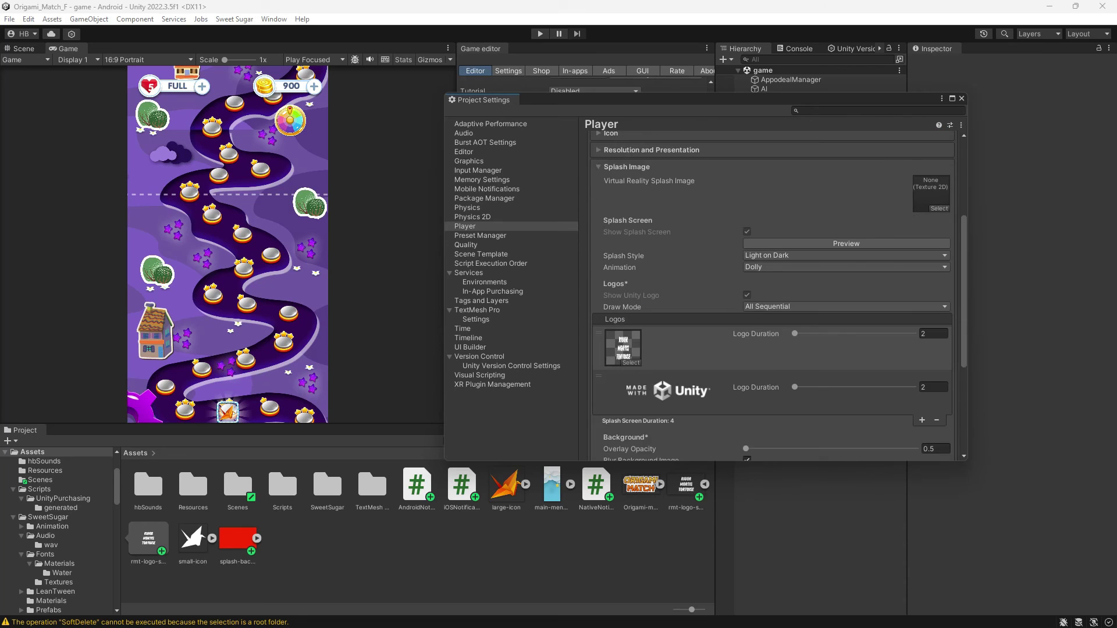
{"action": "scroll", "coordinate": [773, 291], "scroll_direction": "down", "scroll_amount": 2}
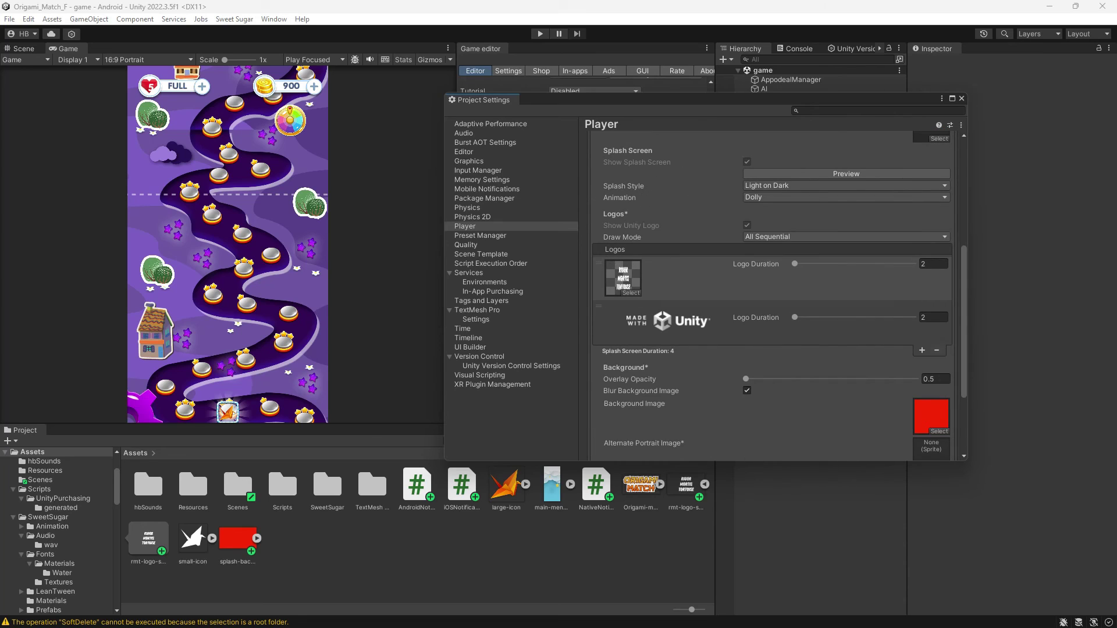
{"action": "scroll", "coordinate": [780, 296], "scroll_direction": "down", "scroll_amount": 1}
{"action": "scroll", "coordinate": [773, 291], "scroll_direction": "down", "scroll_amount": 3}
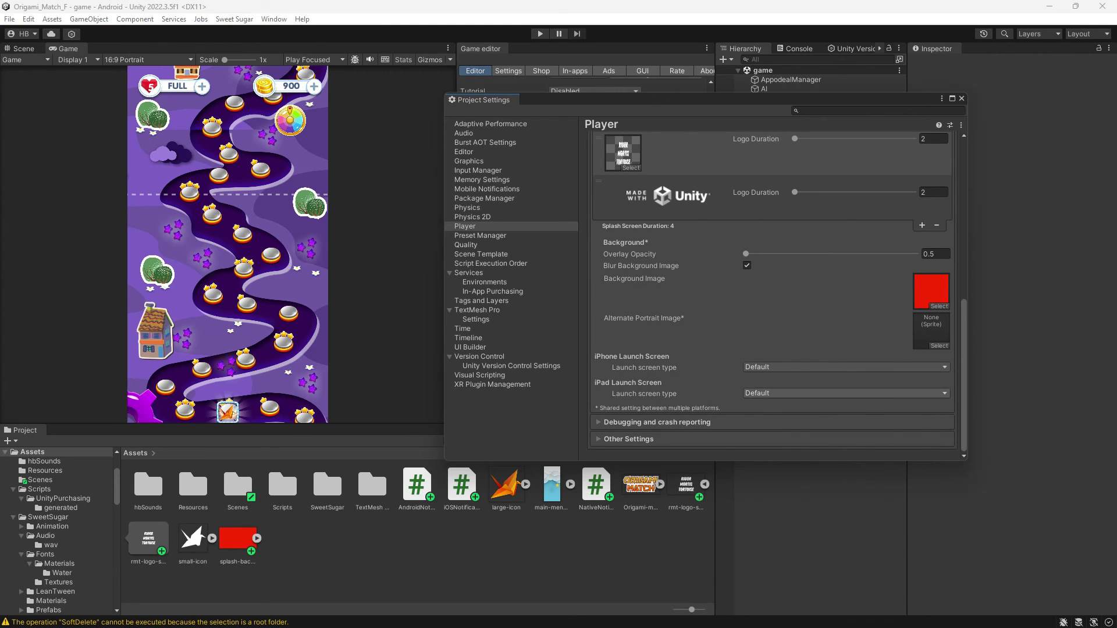
{"action": "left_click", "coordinate": [846, 393]}
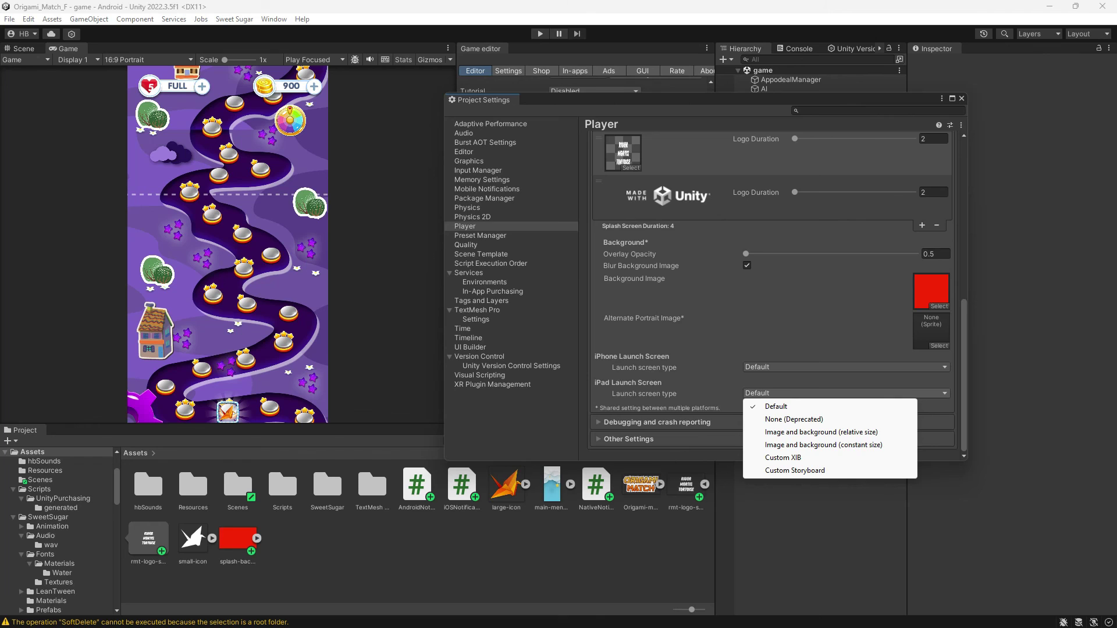
{"action": "left_click", "coordinate": [846, 367]}
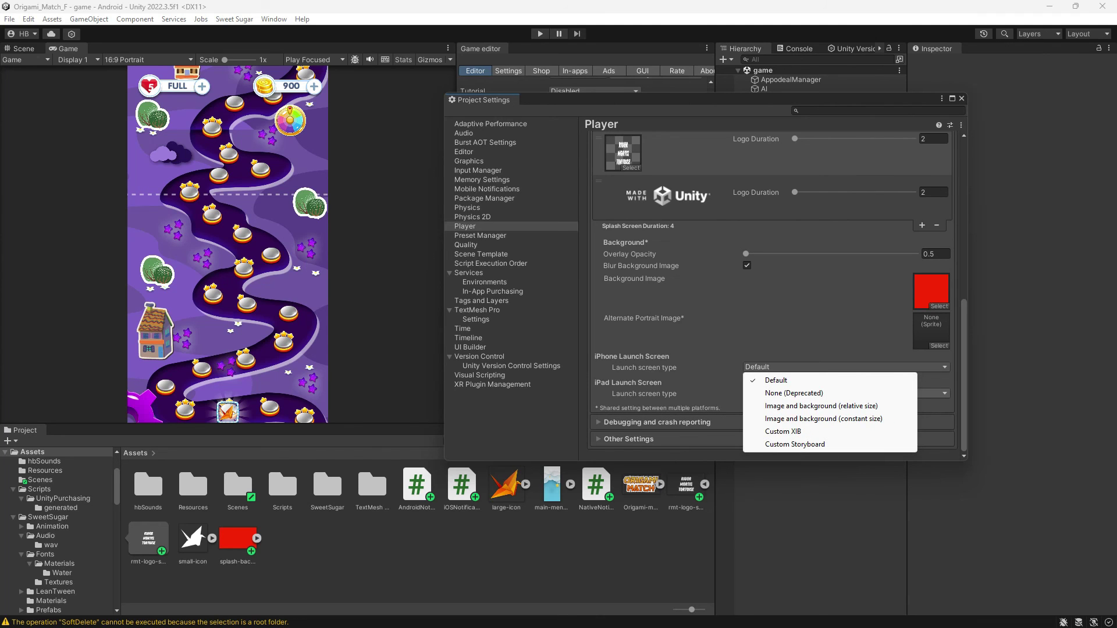
{"action": "key", "text": "Escape"}
{"action": "scroll", "coordinate": [771, 291], "scroll_direction": "up", "scroll_amount": 10}
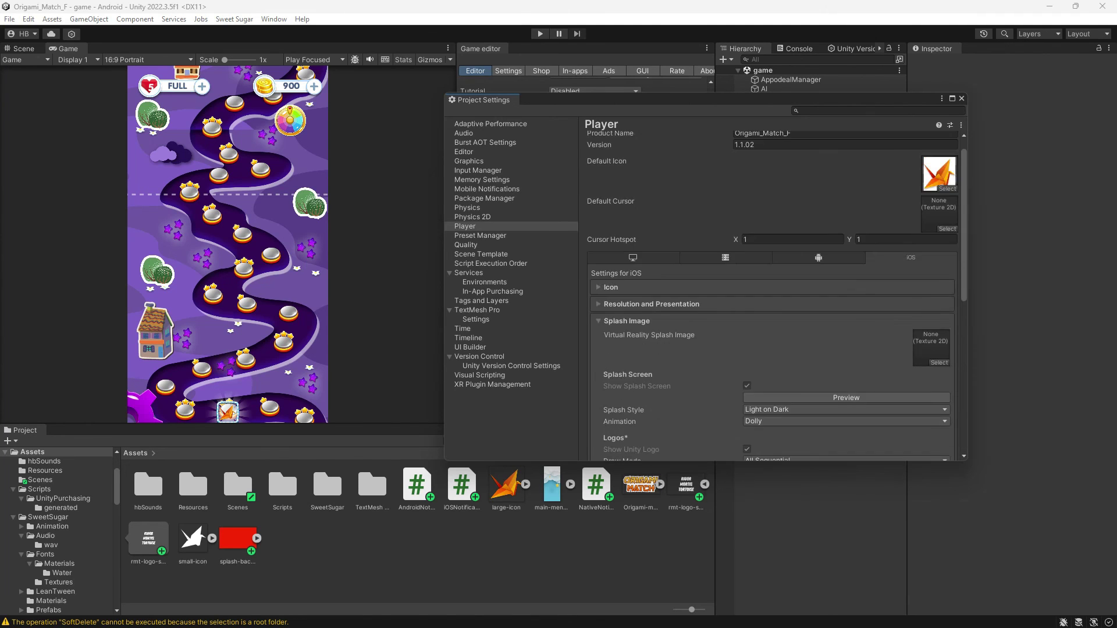
Review the splash image settings for the Windows, Mac and Linux platform.
{"action": "left_click", "coordinate": [632, 258]}
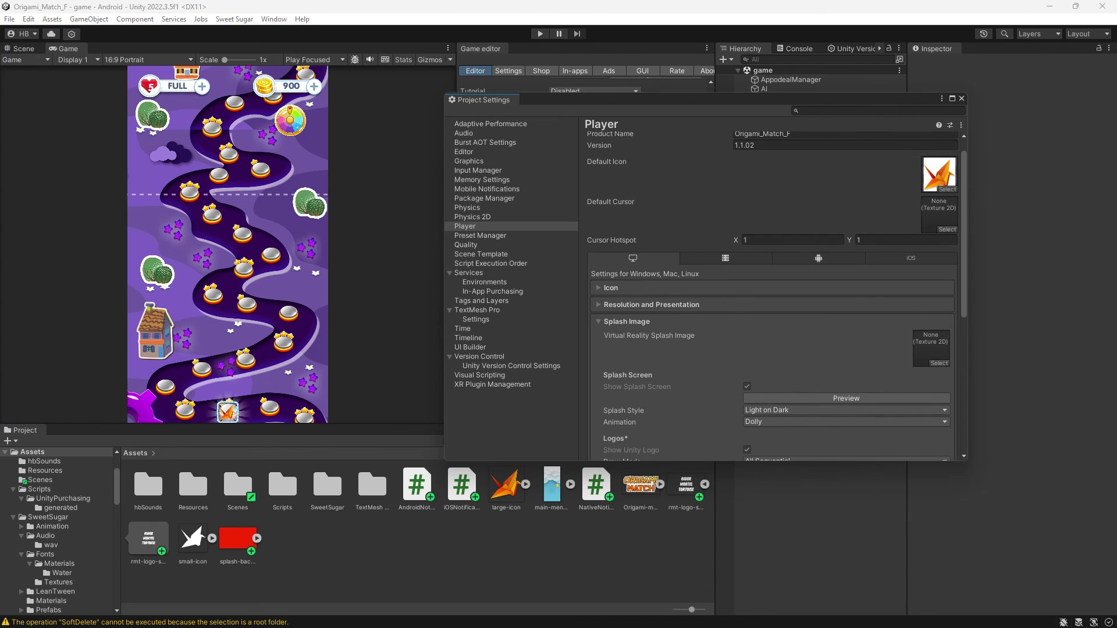
{"action": "scroll", "coordinate": [771, 291], "scroll_direction": "down", "scroll_amount": 3}
{"action": "scroll", "coordinate": [771, 291], "scroll_direction": "down", "scroll_amount": 3}
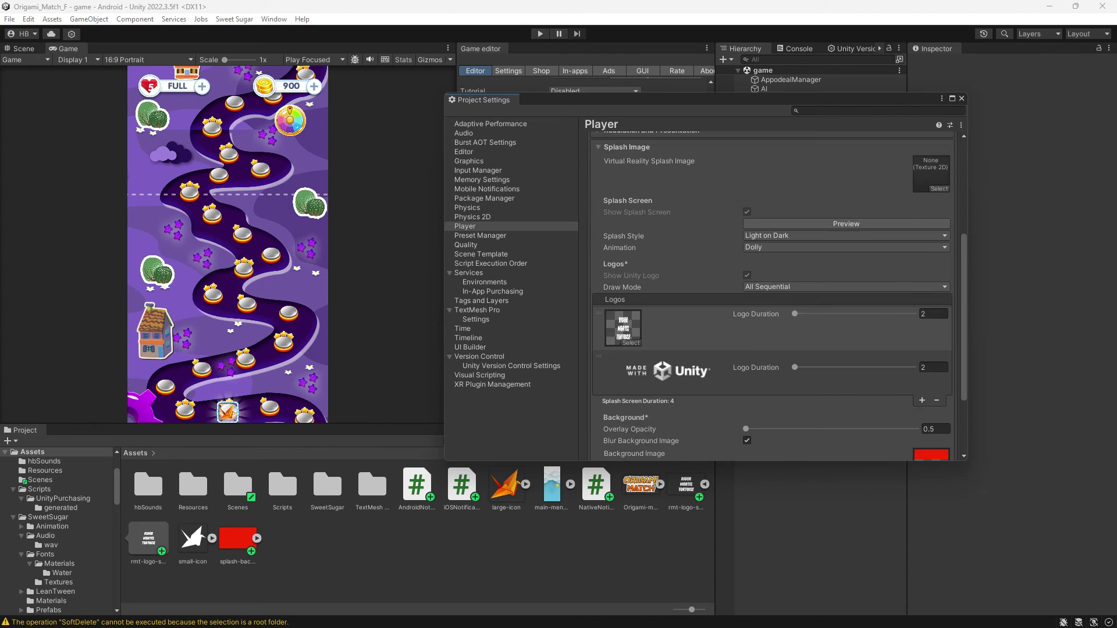
{"action": "scroll", "coordinate": [771, 291], "scroll_direction": "down", "scroll_amount": 2}
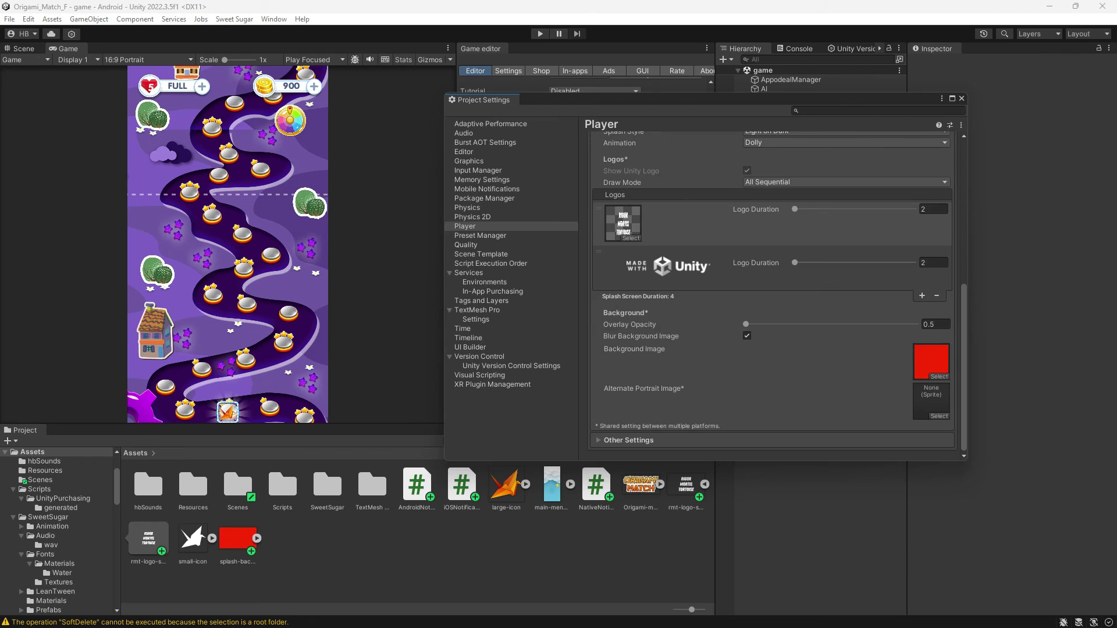